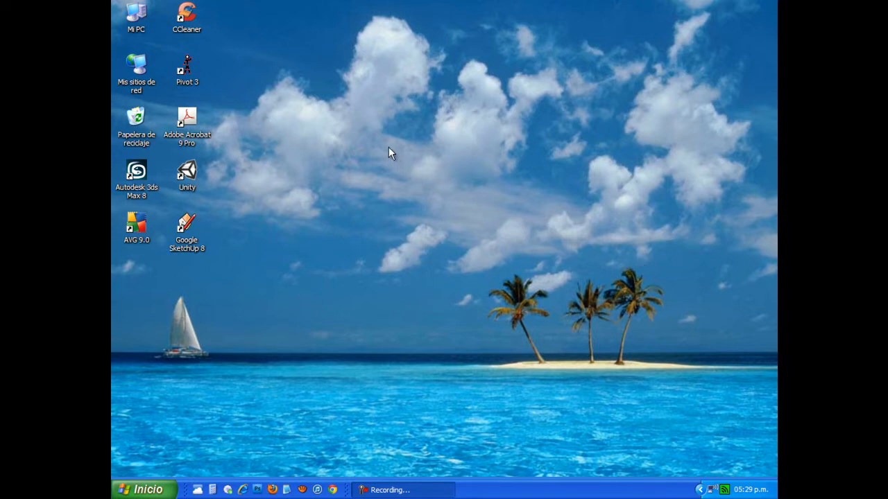
Launch Pivot 3 from its desktop shortcut
{"action": "double_click", "coordinate": [187, 68]}
Dismiss the file-not-found error, then nudge the stickman's hand joint and hip joint on Frame 1
{"action": "left_click", "coordinate": [440, 267]}
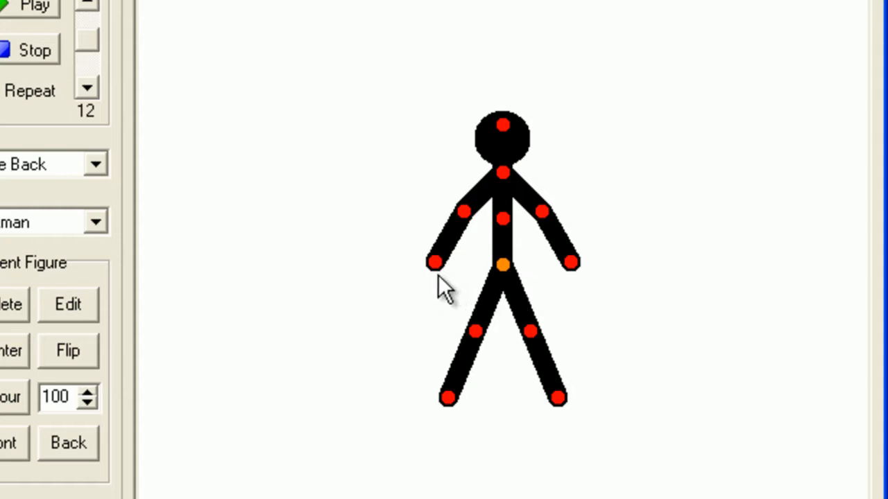
{"action": "mouse_move", "coordinate": [436, 263]}
{"action": "left_mouse_down"}
{"action": "mouse_move", "coordinate": [420, 198]}
{"action": "mouse_move", "coordinate": [421, 249]}
{"action": "mouse_move", "coordinate": [436, 261]}
{"action": "left_mouse_up"}
{"action": "mouse_move", "coordinate": [506, 265]}
{"action": "left_mouse_down"}
{"action": "mouse_move", "coordinate": [478, 133]}
{"action": "mouse_move", "coordinate": [479, 254]}
{"action": "mouse_move", "coordinate": [500, 268]}
{"action": "left_mouse_up"}
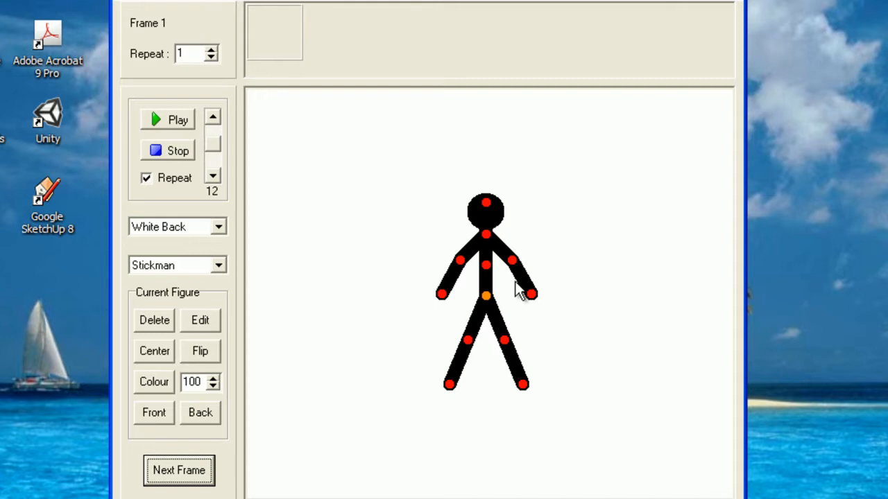
Add frame 2 and raise the stickman's hand up-left in small adjustments
{"action": "left_click", "coordinate": [184, 474]}
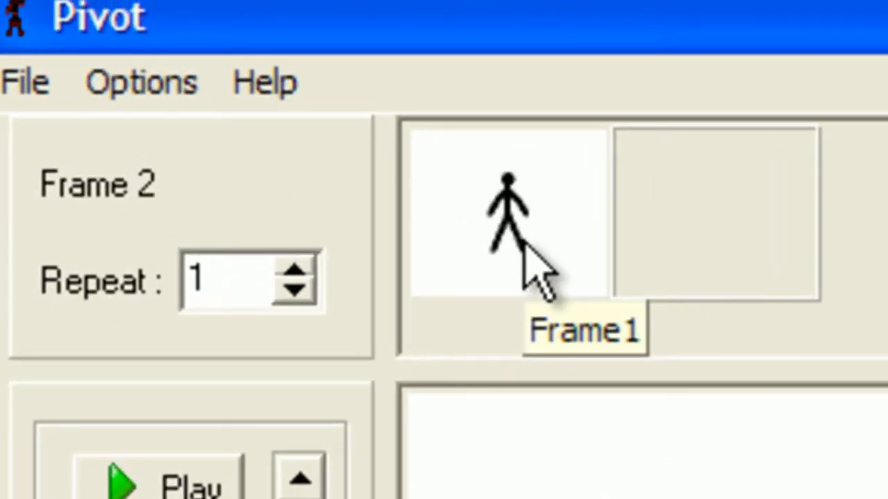
{"action": "left_click", "coordinate": [525, 243]}
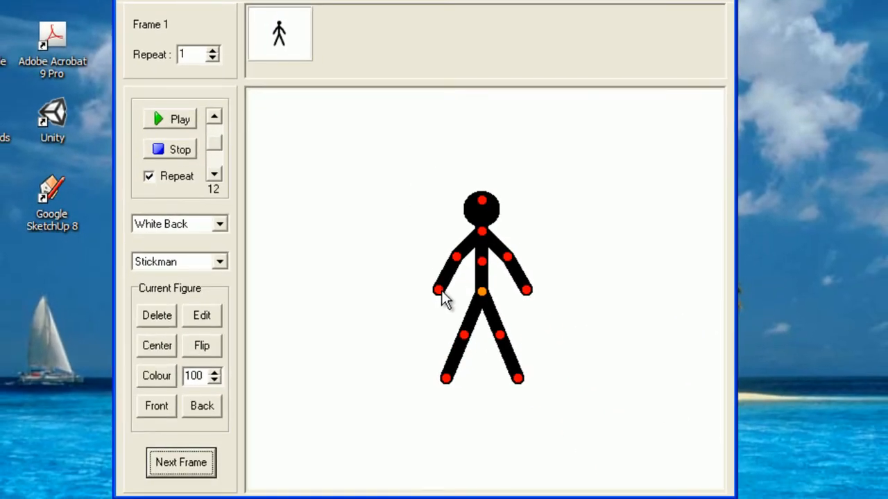
{"action": "left_click_drag", "start_coordinate": [441, 292], "coordinate": [435, 288]}
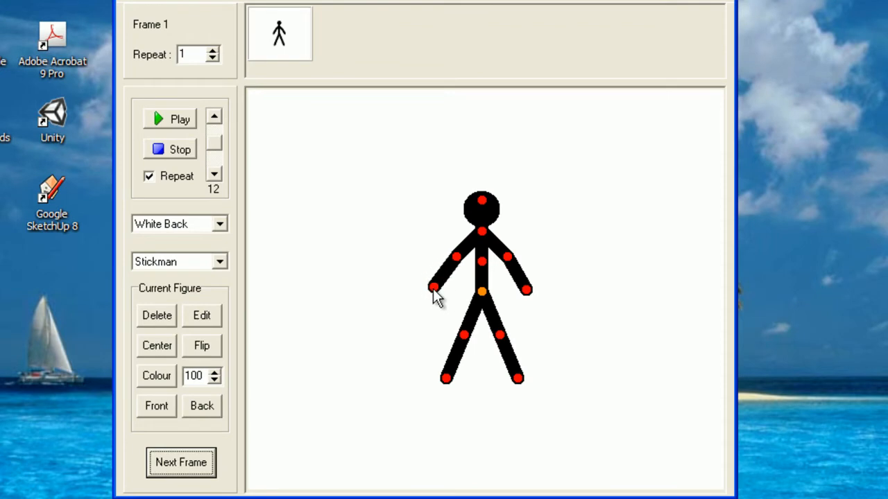
{"action": "left_click", "coordinate": [183, 466]}
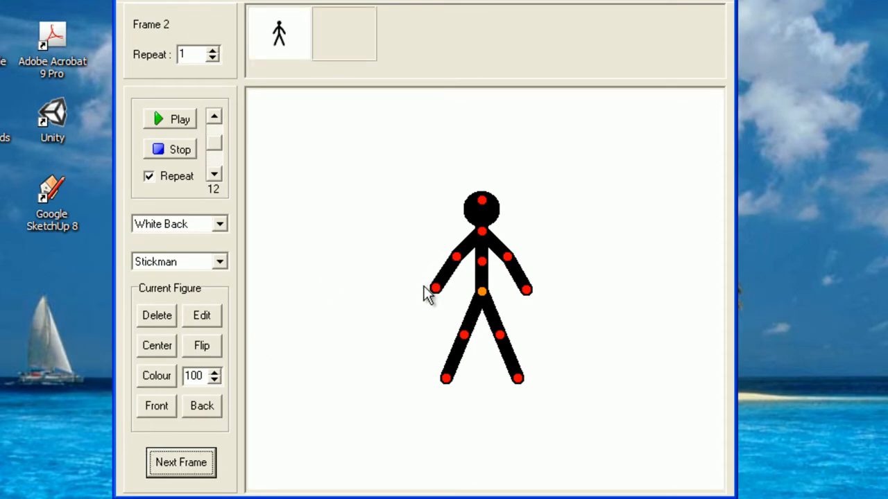
{"action": "left_click_drag", "start_coordinate": [434, 290], "coordinate": [444, 263]}
{"action": "mouse_move", "coordinate": [424, 279]}
{"action": "left_mouse_down"}
{"action": "mouse_move", "coordinate": [425, 239]}
{"action": "mouse_move", "coordinate": [422, 290]}
{"action": "mouse_move", "coordinate": [422, 277]}
{"action": "left_mouse_up"}
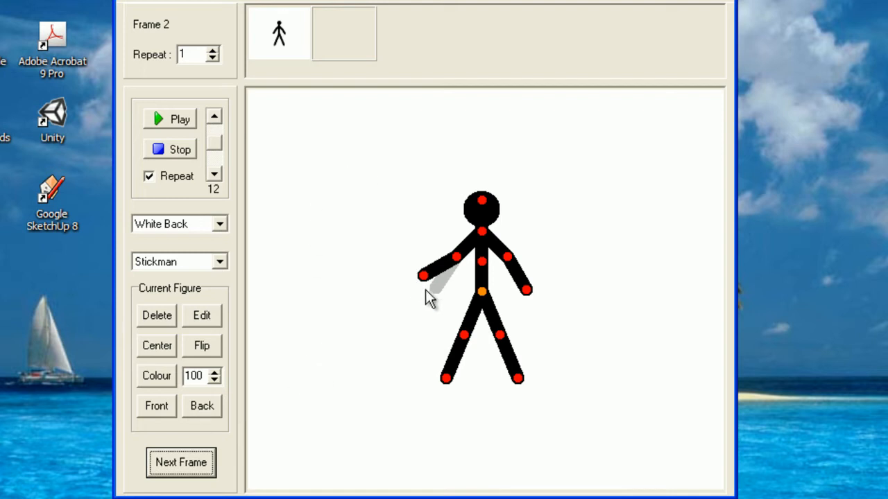
Add frames 3 through 8, lifting the hand higher toward the head
{"action": "left_click", "coordinate": [186, 463]}
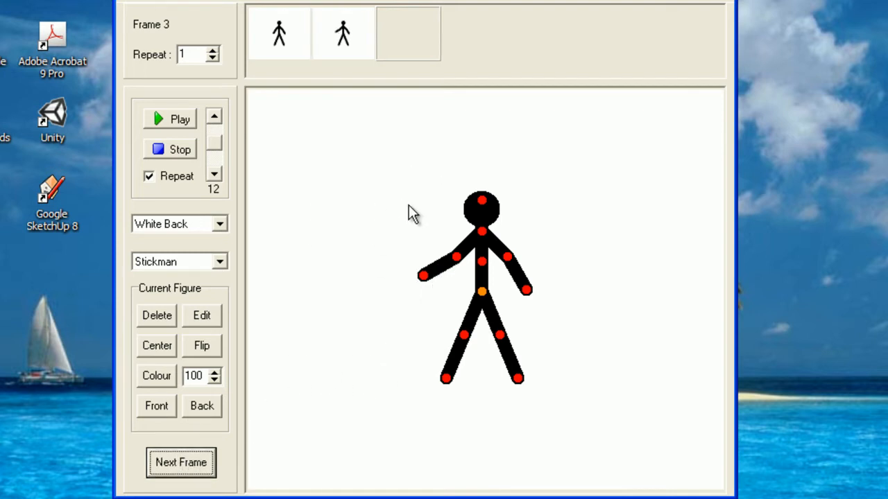
{"action": "left_click_drag", "start_coordinate": [423, 279], "coordinate": [446, 221]}
{"action": "left_click", "coordinate": [179, 463]}
{"action": "left_click", "coordinate": [182, 462]}
{"action": "left_click", "coordinate": [182, 463]}
{"action": "left_click", "coordinate": [191, 451]}
{"action": "left_click", "coordinate": [206, 464]}
Add frames 9 through 12, bringing the raised hand beside the head
{"action": "left_click", "coordinate": [180, 468]}
{"action": "left_click", "coordinate": [182, 462]}
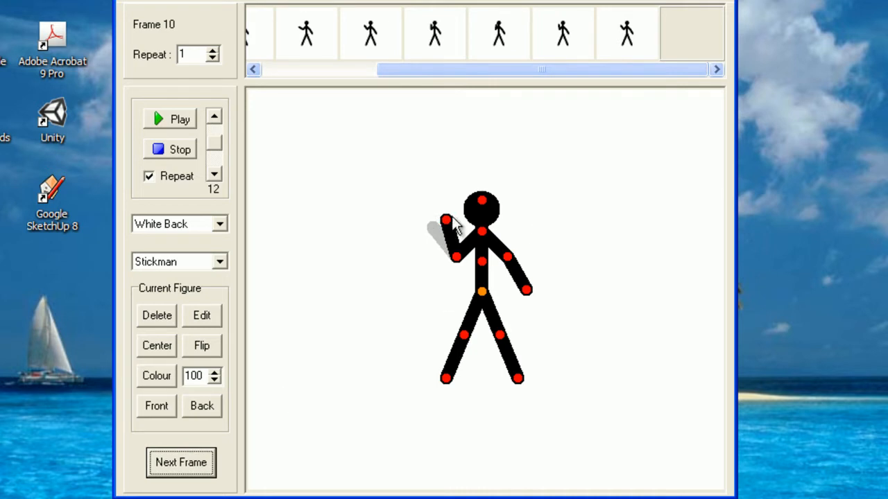
{"action": "left_click", "coordinate": [168, 463]}
{"action": "left_click_drag", "start_coordinate": [450, 223], "coordinate": [459, 220]}
{"action": "left_click", "coordinate": [167, 466]}
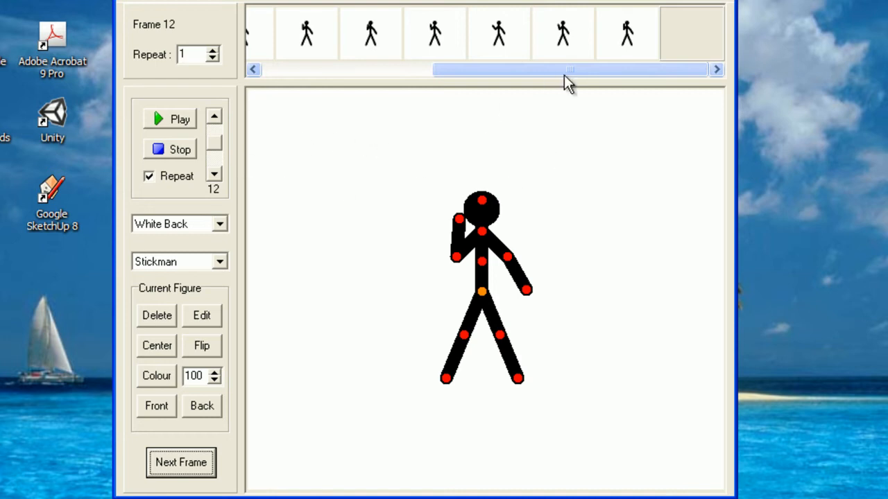
{"action": "left_click_drag", "start_coordinate": [569, 75], "coordinate": [600, 94]}
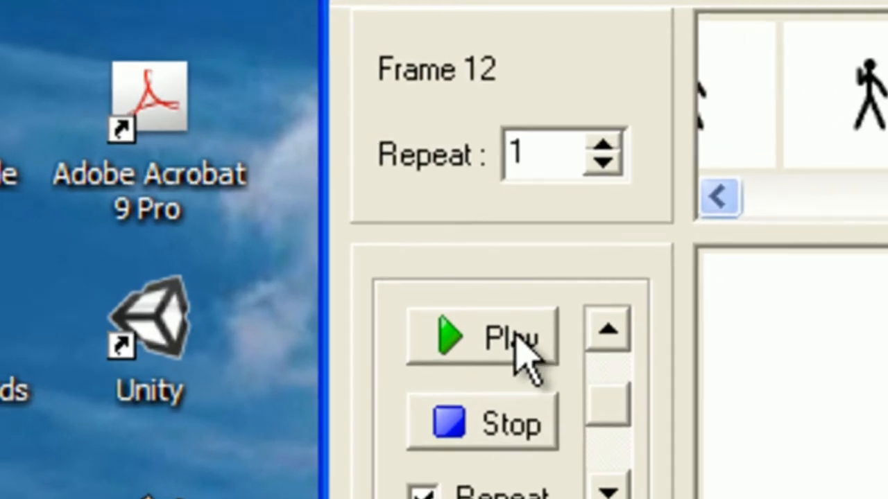
Play the 12-frame animation on loop and raise the frame rate from 12 to 19 fps
{"action": "left_click", "coordinate": [180, 120]}
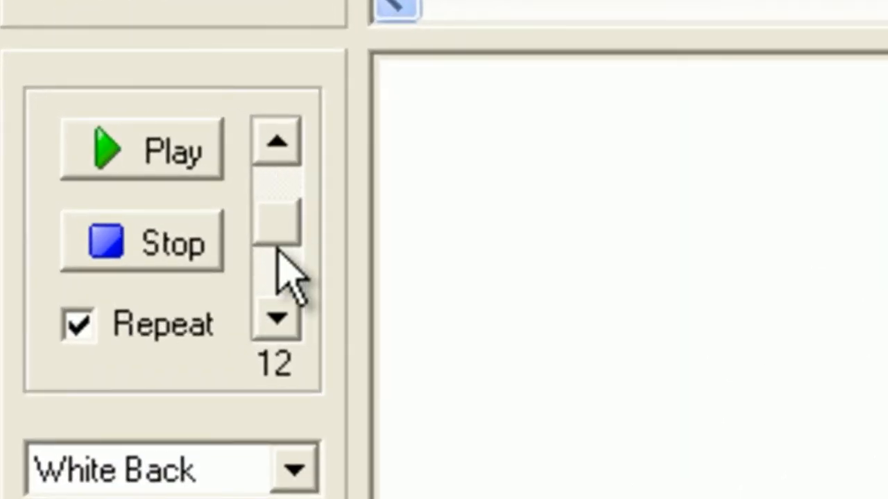
{"action": "left_click_drag", "start_coordinate": [281, 236], "coordinate": [267, 188]}
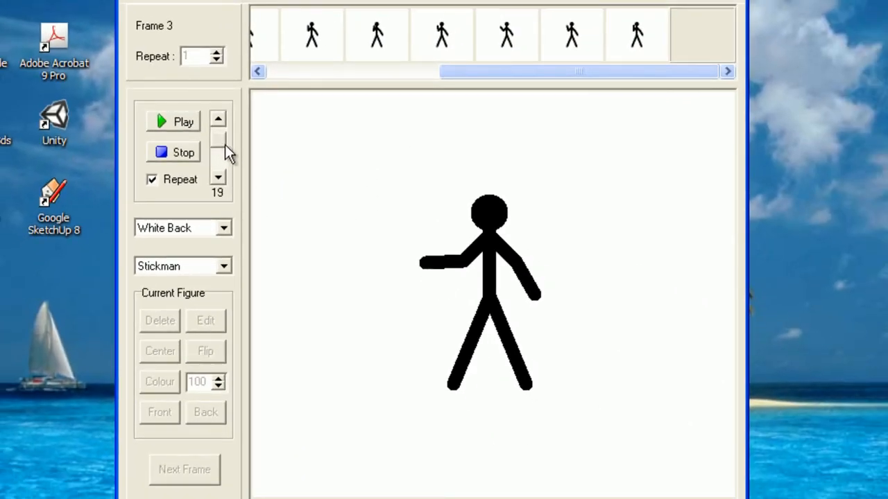
{"action": "left_click_drag", "start_coordinate": [224, 144], "coordinate": [228, 144]}
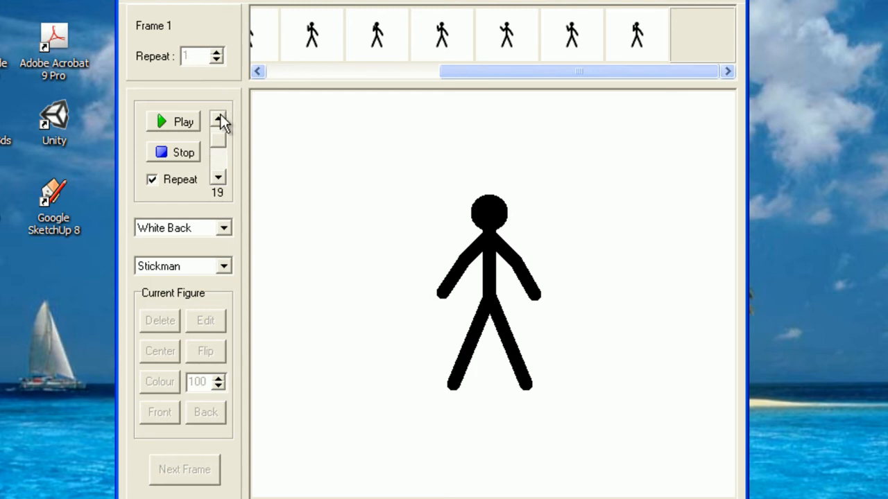
Stop playback on frame 12 and open the stickman in the figure builder
{"action": "left_click", "coordinate": [178, 154]}
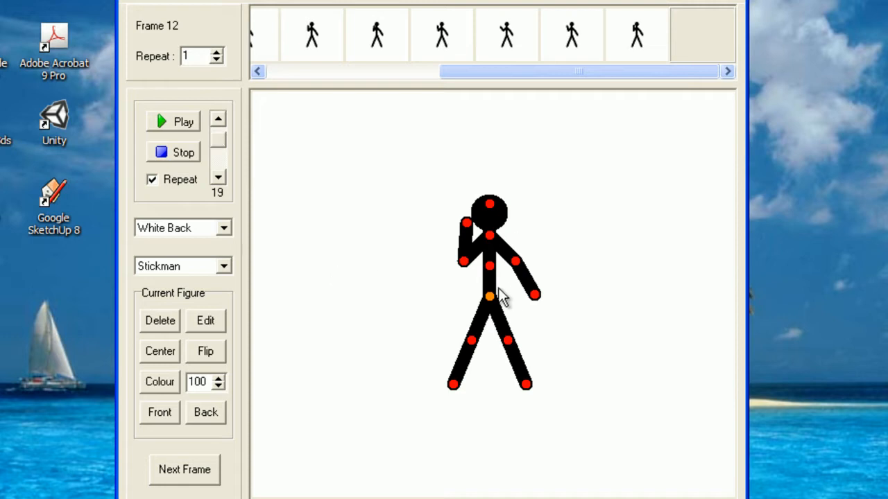
{"action": "left_click_drag", "start_coordinate": [490, 297], "coordinate": [490, 297]}
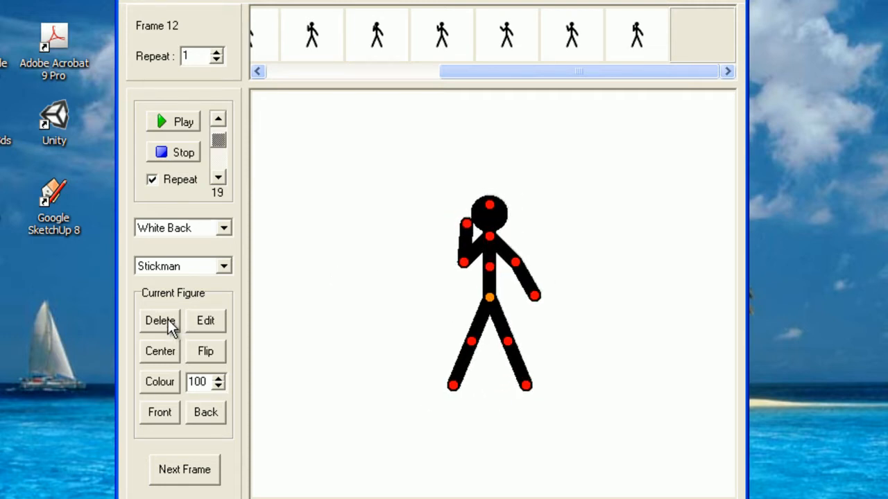
{"action": "left_click", "coordinate": [206, 321]}
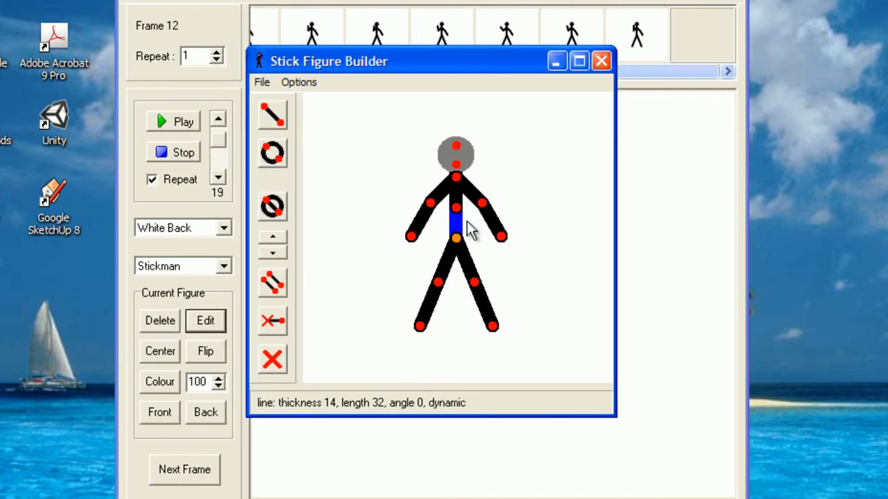
{"action": "mouse_move", "coordinate": [456, 208]}
{"action": "left_mouse_down"}
{"action": "mouse_move", "coordinate": [446, 209]}
{"action": "mouse_move", "coordinate": [456, 198]}
{"action": "left_mouse_up"}
Draw a new line from the head joint, then close the builder without keeping it
{"action": "left_click", "coordinate": [273, 114]}
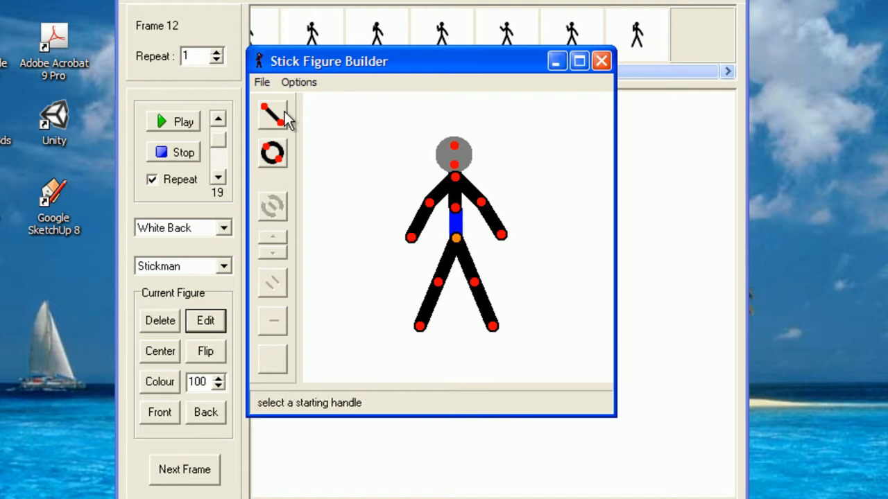
{"action": "left_click", "coordinate": [455, 146]}
{"action": "left_click", "coordinate": [363, 135]}
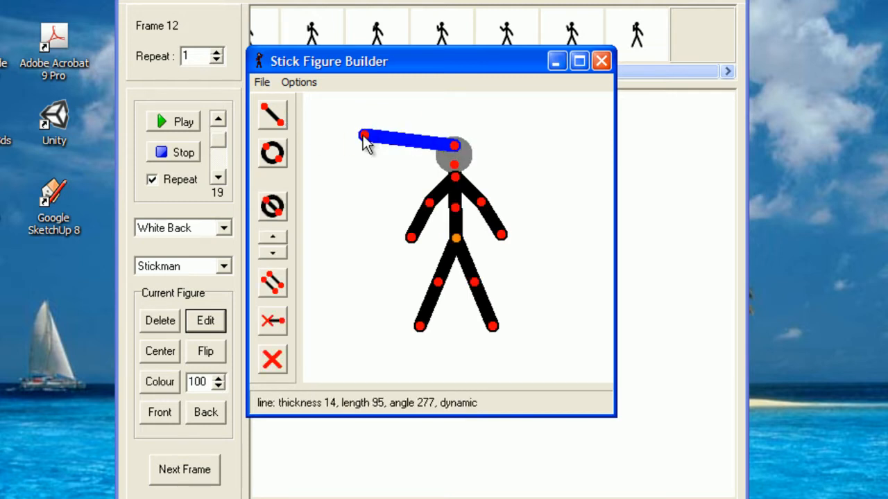
{"action": "left_click_drag", "start_coordinate": [363, 135], "coordinate": [501, 68]}
{"action": "left_click", "coordinate": [602, 61]}
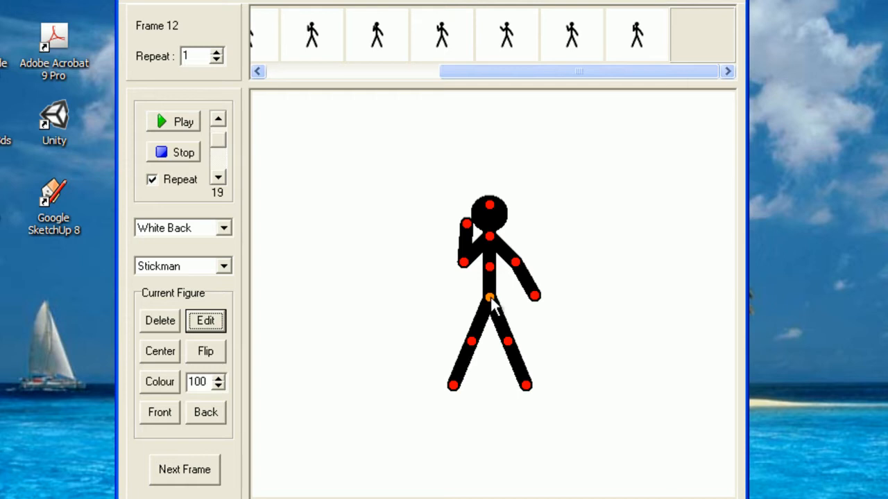
Drag the stickman to the top of the canvas, then re-centre him
{"action": "left_click_drag", "start_coordinate": [491, 305], "coordinate": [491, 30]}
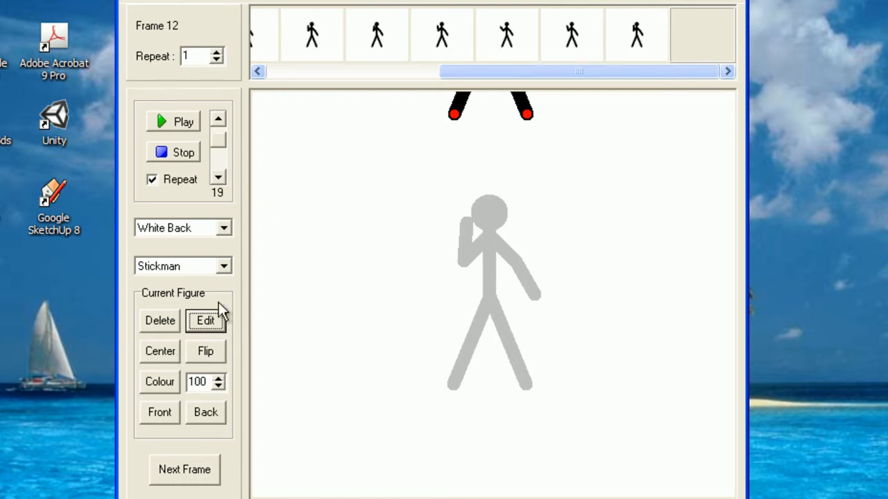
{"action": "left_click", "coordinate": [166, 351]}
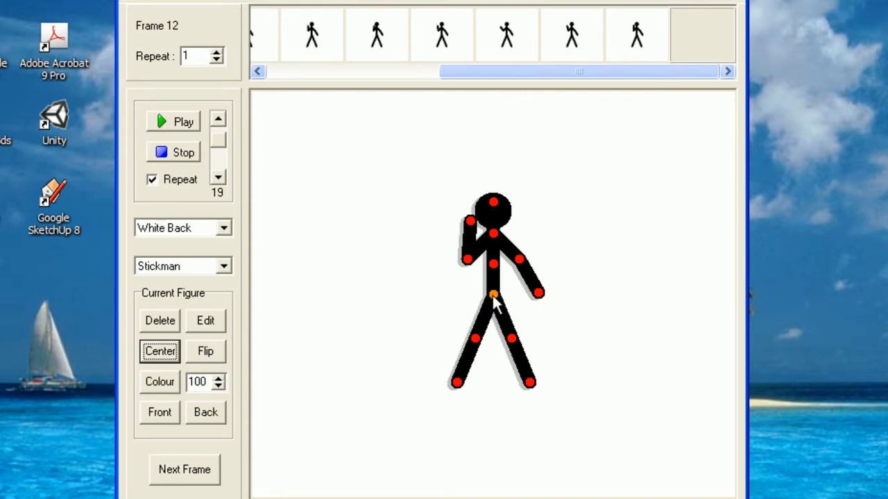
{"action": "left_click_drag", "start_coordinate": [493, 297], "coordinate": [490, 297]}
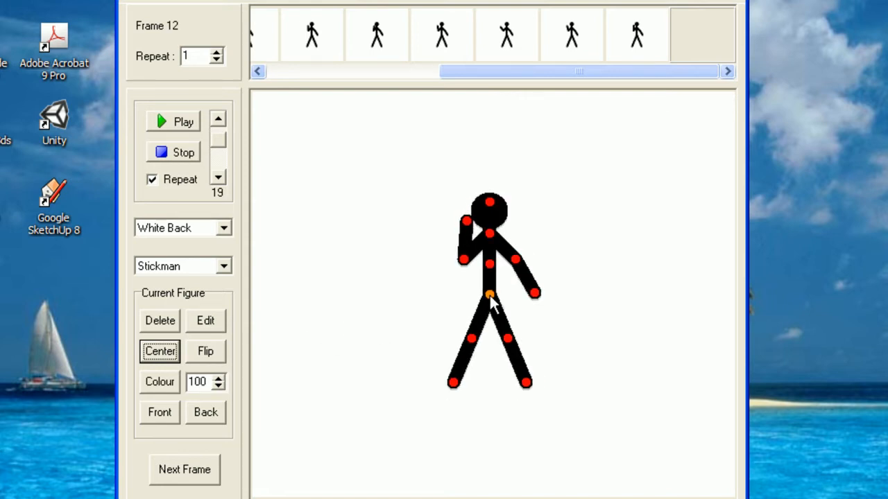
Mirror the stickman horizontally so his raised hand is on the other side
{"action": "left_click", "coordinate": [214, 352]}
{"action": "left_click", "coordinate": [213, 352]}
{"action": "left_click", "coordinate": [214, 352]}
{"action": "left_click", "coordinate": [213, 351]}
{"action": "left_click", "coordinate": [213, 352]}
{"action": "left_click", "coordinate": [214, 352]}
{"action": "left_click", "coordinate": [213, 352]}
{"action": "left_click", "coordinate": [214, 351]}
{"action": "left_click", "coordinate": [213, 351]}
{"action": "left_click", "coordinate": [214, 352]}
{"action": "left_click", "coordinate": [214, 352]}
{"action": "left_click", "coordinate": [214, 352]}
{"action": "left_click", "coordinate": [214, 351]}
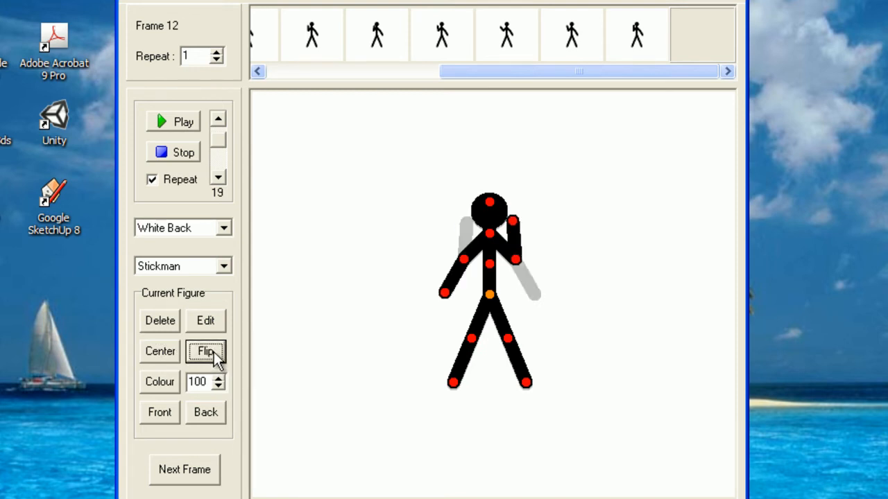
{"action": "left_click", "coordinate": [214, 352]}
Try bright blue as the stickman's colour, then set it back to black
{"action": "left_click", "coordinate": [174, 381]}
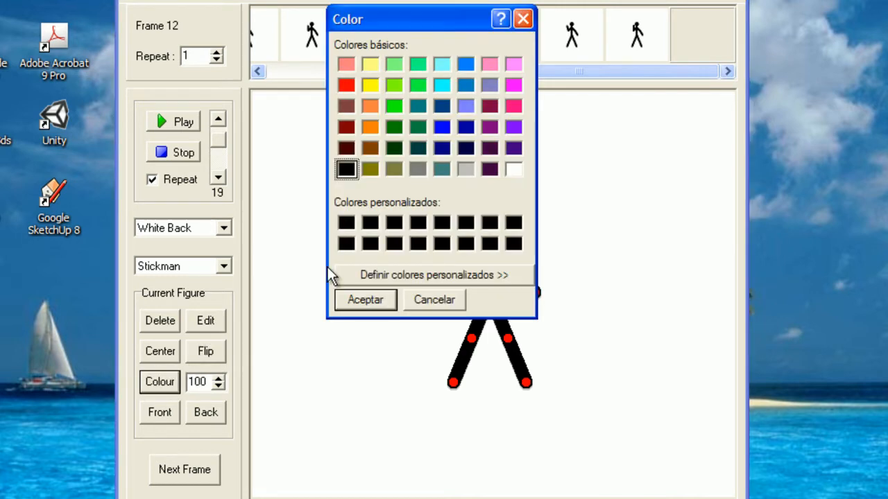
{"action": "left_click", "coordinate": [442, 128]}
{"action": "left_click", "coordinate": [375, 305]}
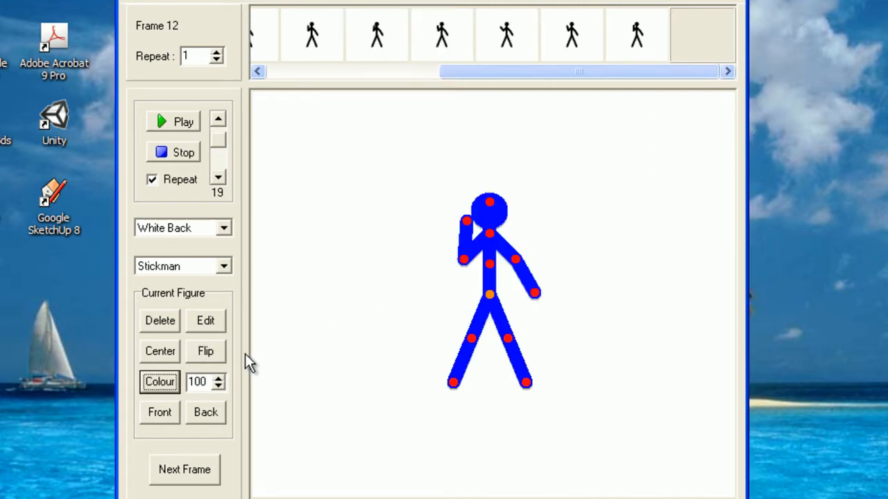
{"action": "left_click", "coordinate": [346, 222]}
{"action": "left_click", "coordinate": [365, 299]}
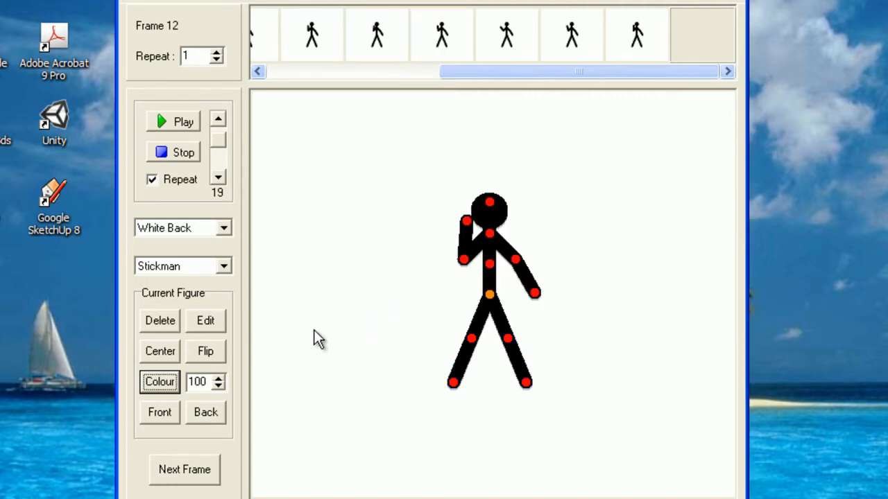
Enlarge the stickman to size 115, then shrink him to size 100
{"action": "left_click", "coordinate": [219, 378]}
{"action": "left_click", "coordinate": [219, 378]}
{"action": "left_click", "coordinate": [220, 378]}
{"action": "left_click", "coordinate": [220, 378]}
{"action": "left_click", "coordinate": [218, 387]}
{"action": "left_click", "coordinate": [218, 387]}
{"action": "left_click", "coordinate": [217, 387]}
{"action": "left_click", "coordinate": [217, 387]}
{"action": "left_click", "coordinate": [217, 387]}
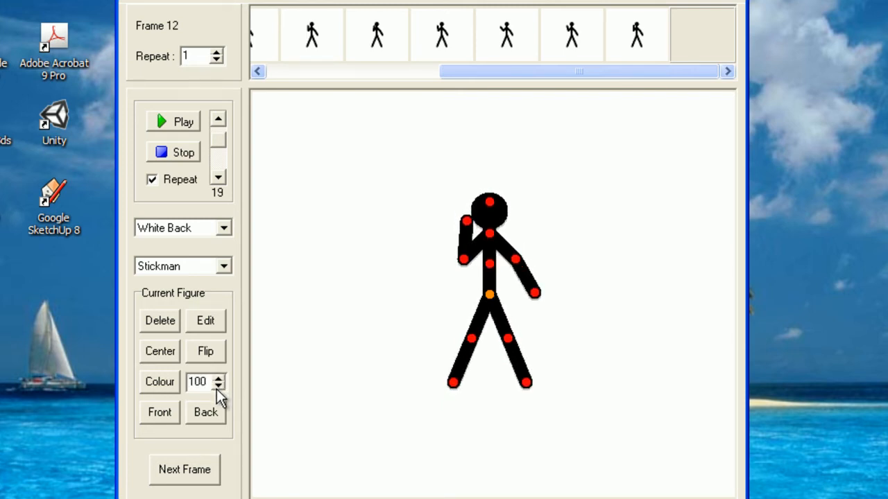
Try the Front and Back layer-order buttons on the stickman
{"action": "left_click", "coordinate": [165, 407]}
{"action": "left_click", "coordinate": [215, 408]}
{"action": "left_click", "coordinate": [171, 415]}
{"action": "left_click", "coordinate": [195, 414]}
{"action": "left_click", "coordinate": [175, 412]}
{"action": "left_click", "coordinate": [208, 411]}
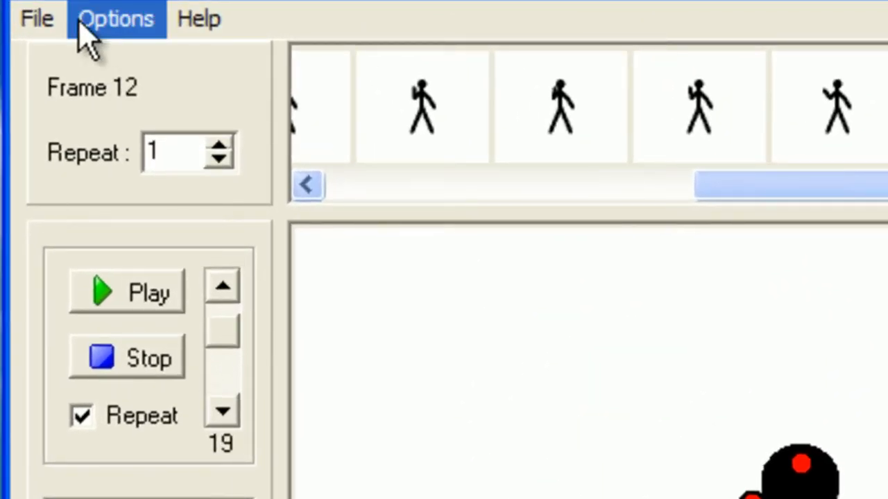
Start a new figure type in a maximized, blank stick figure builder
{"action": "left_click", "coordinate": [46, 21]}
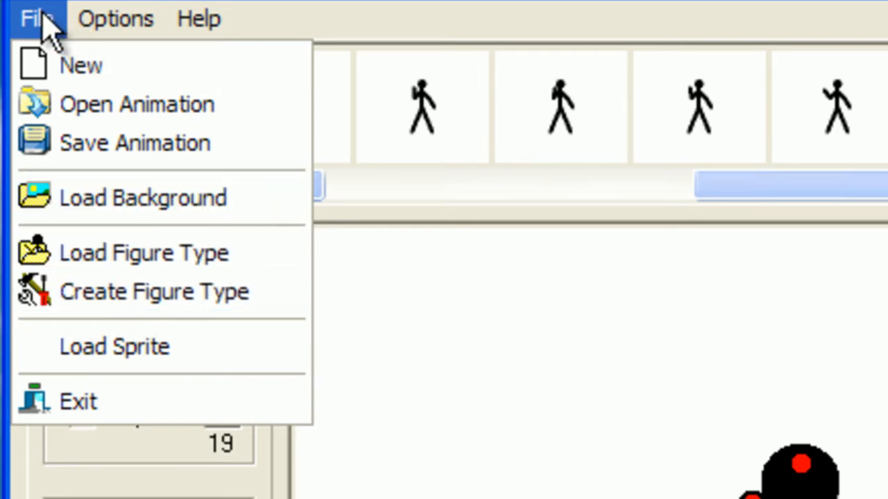
{"action": "left_click", "coordinate": [172, 293]}
{"action": "left_click", "coordinate": [618, 24]}
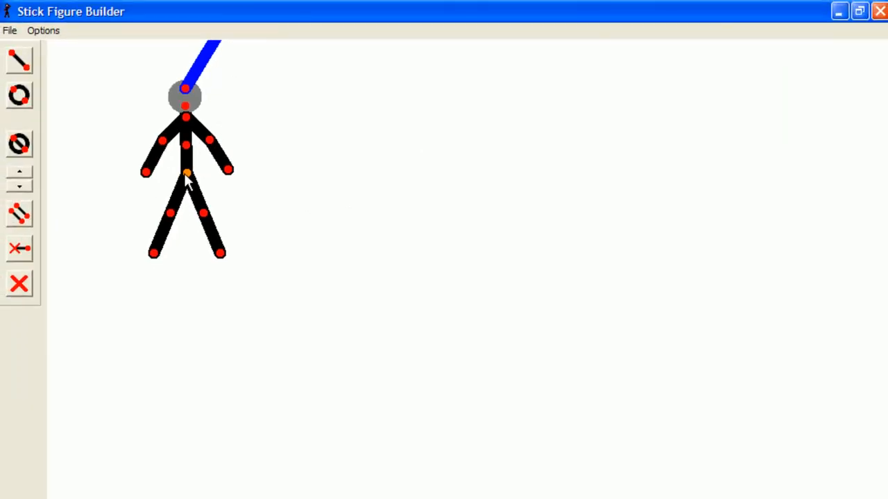
{"action": "left_click_drag", "start_coordinate": [186, 177], "coordinate": [353, 311]}
{"action": "left_click", "coordinate": [10, 31]}
{"action": "left_click", "coordinate": [25, 50]}
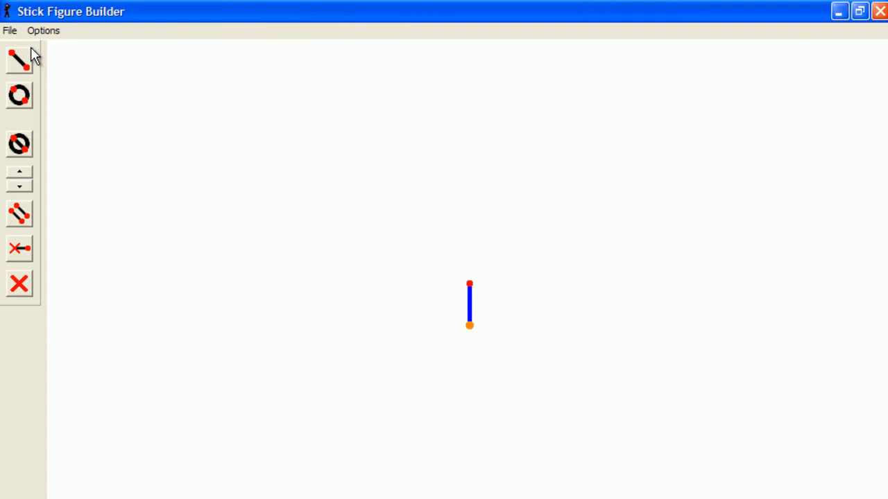
Stand the starting segment upright and draw a diagonal leg from its top joint
{"action": "left_click_drag", "start_coordinate": [470, 285], "coordinate": [489, 348]}
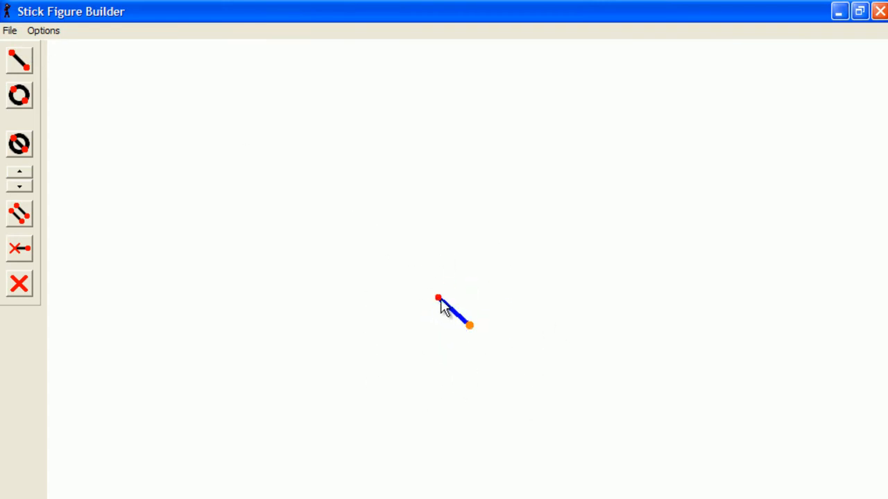
{"action": "left_click_drag", "start_coordinate": [439, 299], "coordinate": [471, 290]}
{"action": "left_click", "coordinate": [25, 61]}
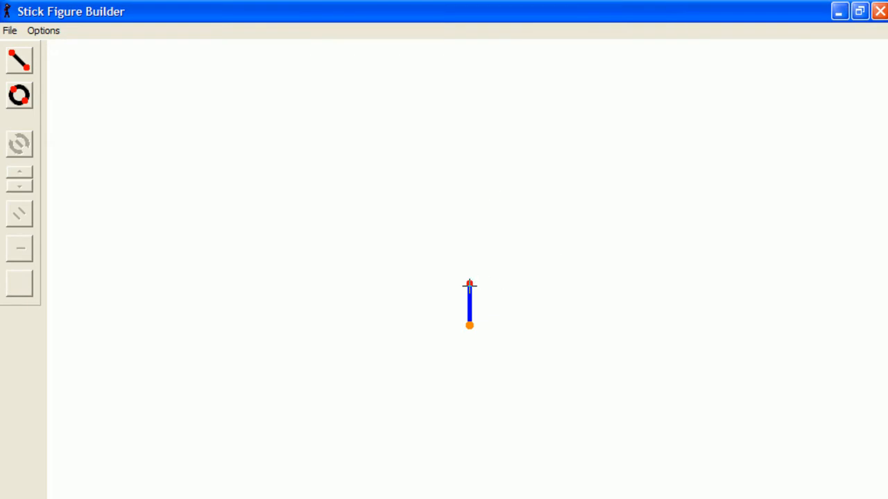
{"action": "left_click_drag", "start_coordinate": [468, 282], "coordinate": [443, 324]}
{"action": "left_click_drag", "start_coordinate": [471, 284], "coordinate": [460, 286]}
{"action": "left_click_drag", "start_coordinate": [444, 332], "coordinate": [442, 330]}
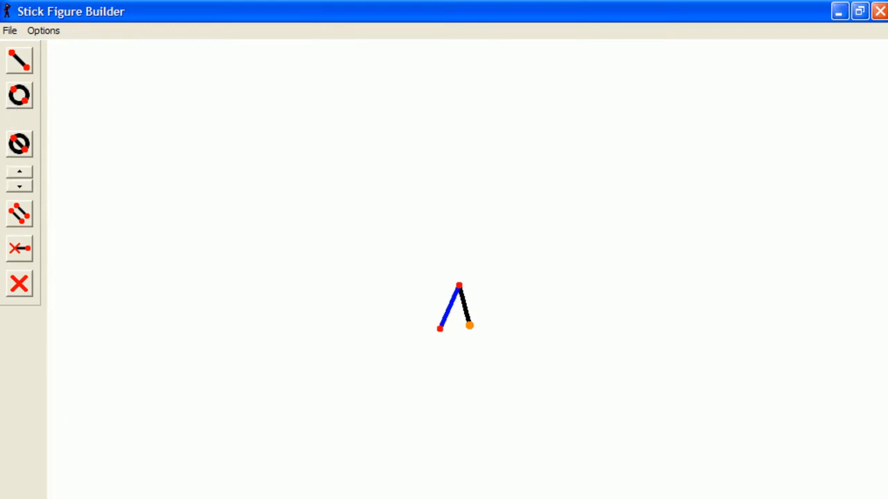
Lengthen the left leg and add an extra segment aligned along it
{"action": "left_click", "coordinate": [43, 30]}
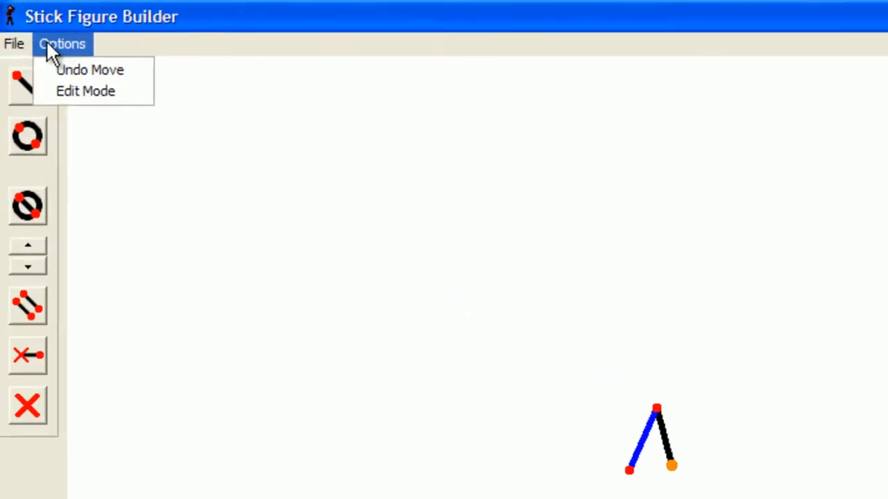
{"action": "left_click", "coordinate": [114, 119]}
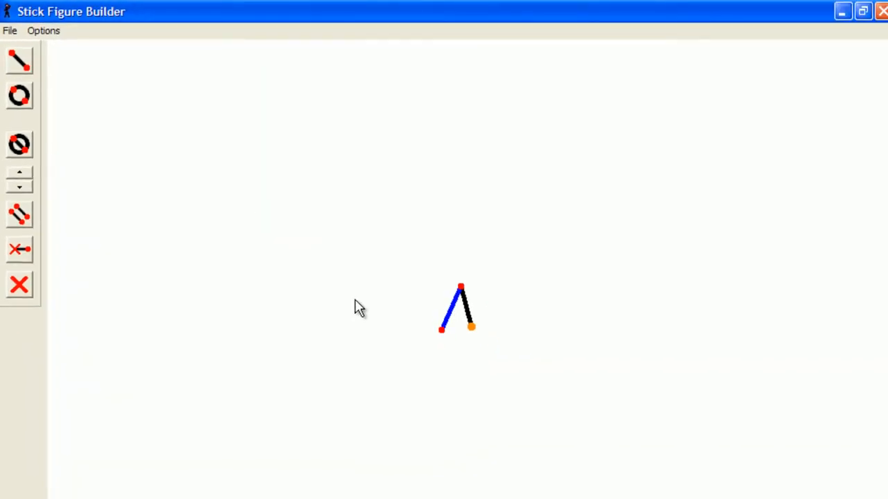
{"action": "mouse_move", "coordinate": [439, 331]}
{"action": "left_mouse_down"}
{"action": "mouse_move", "coordinate": [438, 394]}
{"action": "mouse_move", "coordinate": [437, 276]}
{"action": "mouse_move", "coordinate": [433, 358]}
{"action": "mouse_move", "coordinate": [444, 279]}
{"action": "mouse_move", "coordinate": [443, 327]}
{"action": "left_mouse_up"}
{"action": "left_click", "coordinate": [19, 68]}
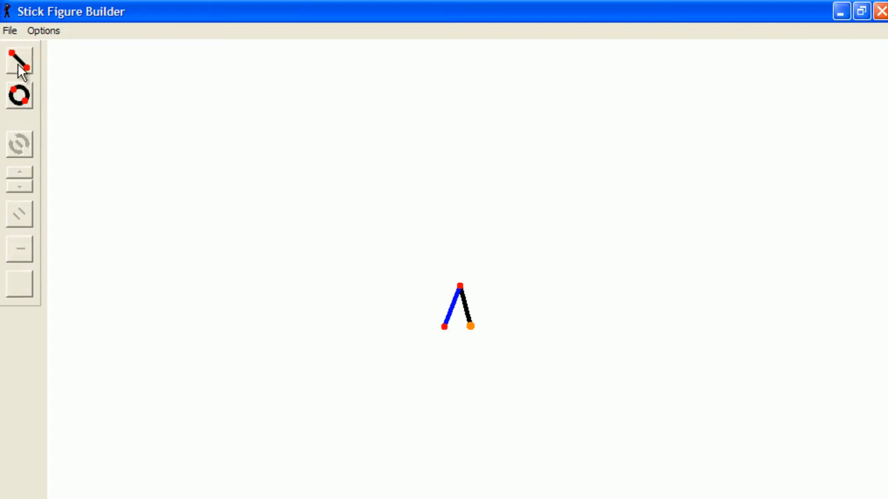
{"action": "left_click", "coordinate": [444, 328]}
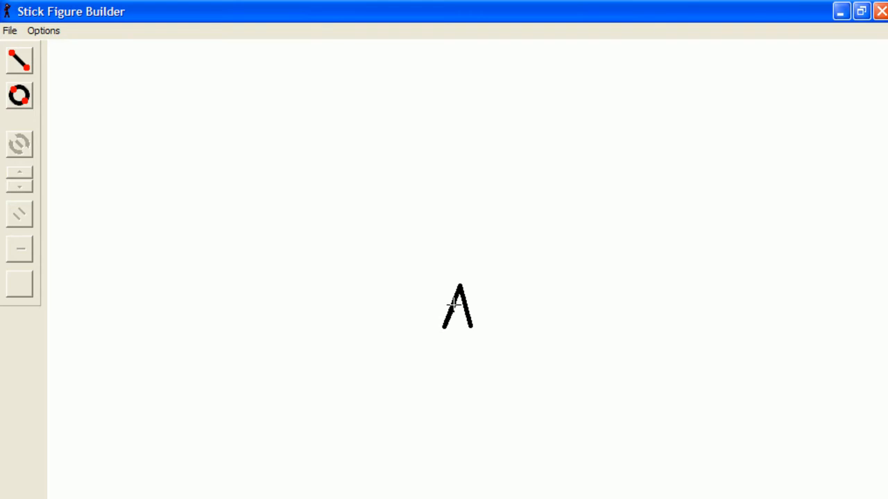
{"action": "left_click", "coordinate": [454, 303]}
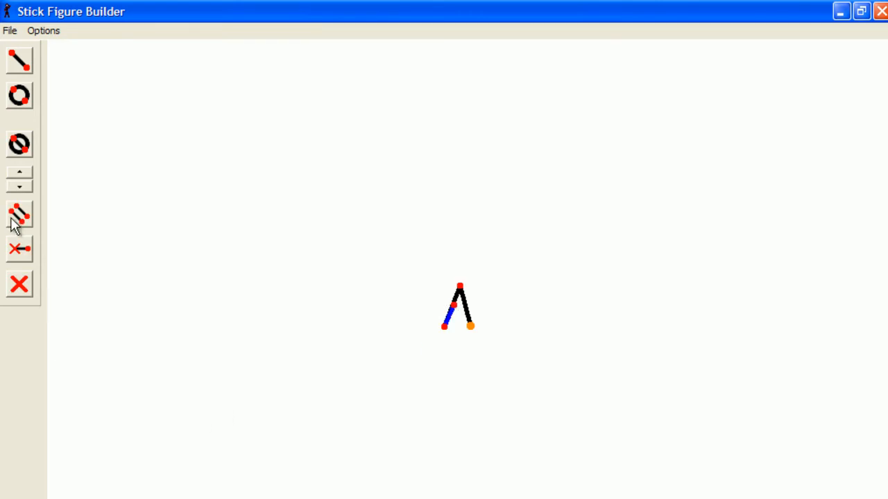
{"action": "left_click", "coordinate": [21, 187]}
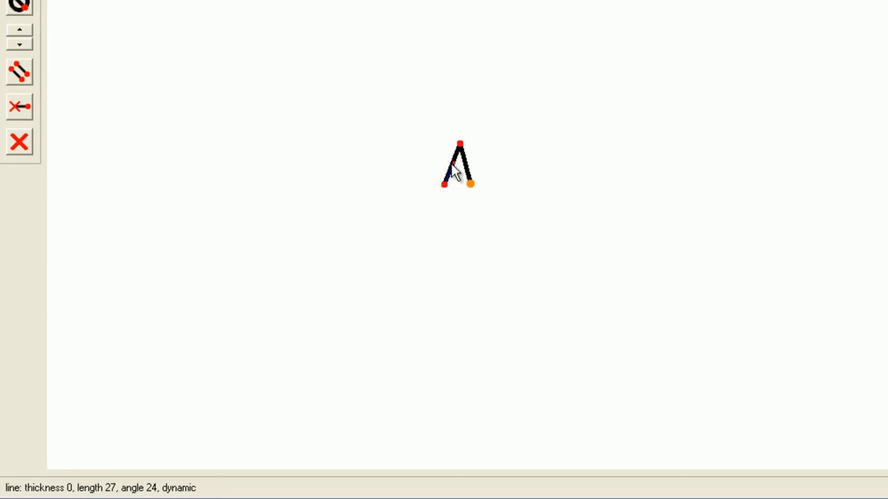
{"action": "left_click_drag", "start_coordinate": [445, 182], "coordinate": [395, 239]}
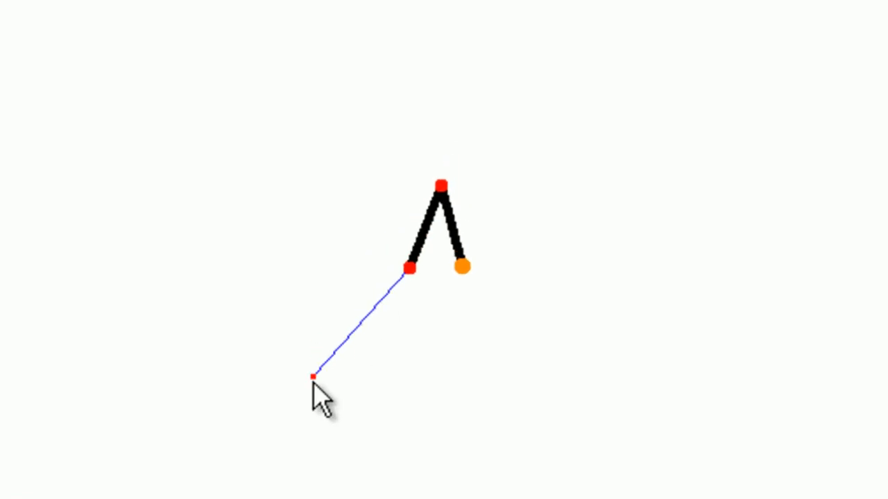
{"action": "left_click_drag", "start_coordinate": [312, 378], "coordinate": [416, 245]}
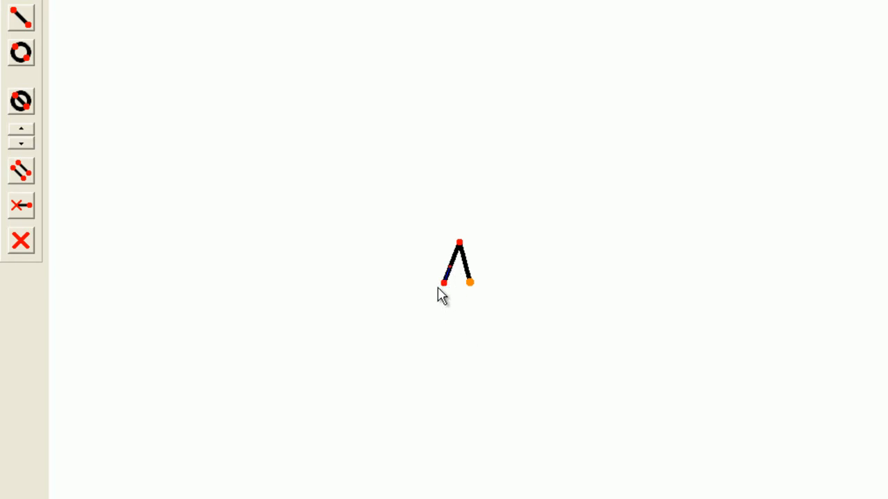
Add a crossbar between the A's legs and raise its thickness two steps
{"action": "left_click", "coordinate": [51, 3]}
{"action": "left_click", "coordinate": [64, 27]}
{"action": "left_click", "coordinate": [24, 20]}
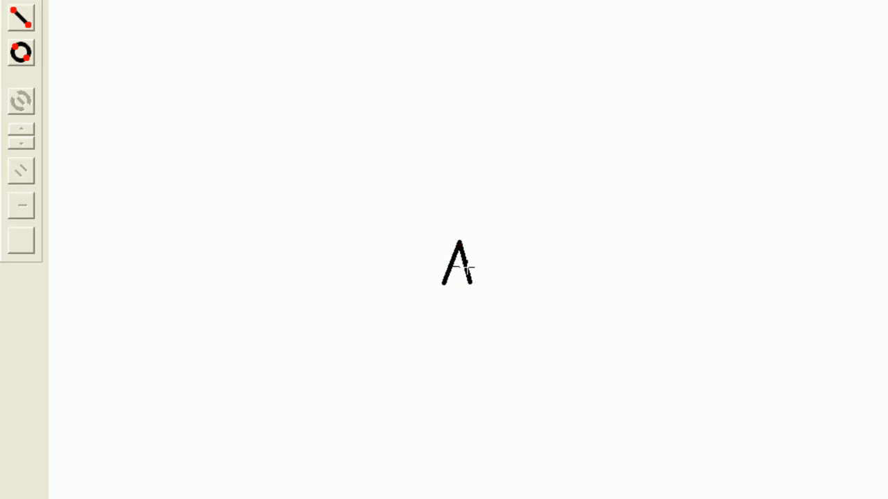
{"action": "left_click", "coordinate": [467, 268]}
{"action": "left_click", "coordinate": [25, 127]}
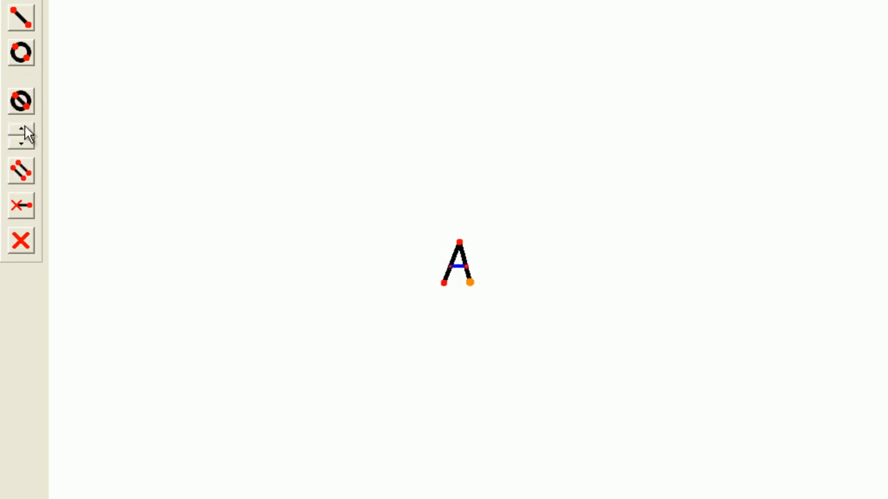
{"action": "left_click", "coordinate": [24, 127]}
Adjust the A's left leg angle and add a short stroke at its top
{"action": "mouse_move", "coordinate": [446, 284]}
{"action": "left_mouse_down"}
{"action": "mouse_move", "coordinate": [446, 260]}
{"action": "mouse_move", "coordinate": [503, 190]}
{"action": "mouse_move", "coordinate": [511, 344]}
{"action": "mouse_move", "coordinate": [489, 341]}
{"action": "mouse_move", "coordinate": [428, 210]}
{"action": "mouse_move", "coordinate": [444, 299]}
{"action": "left_mouse_up"}
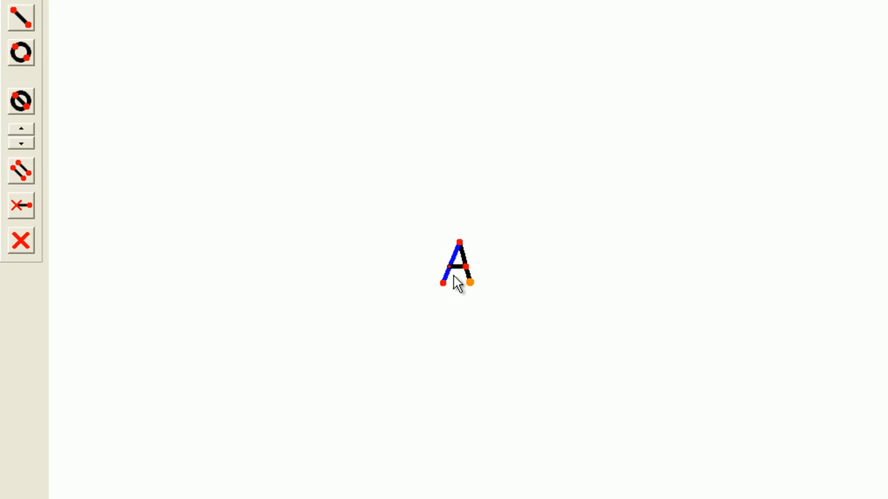
{"action": "mouse_move", "coordinate": [466, 267]}
{"action": "left_mouse_down"}
{"action": "mouse_move", "coordinate": [462, 303]}
{"action": "mouse_move", "coordinate": [472, 265]}
{"action": "left_mouse_up"}
{"action": "left_click", "coordinate": [19, 175]}
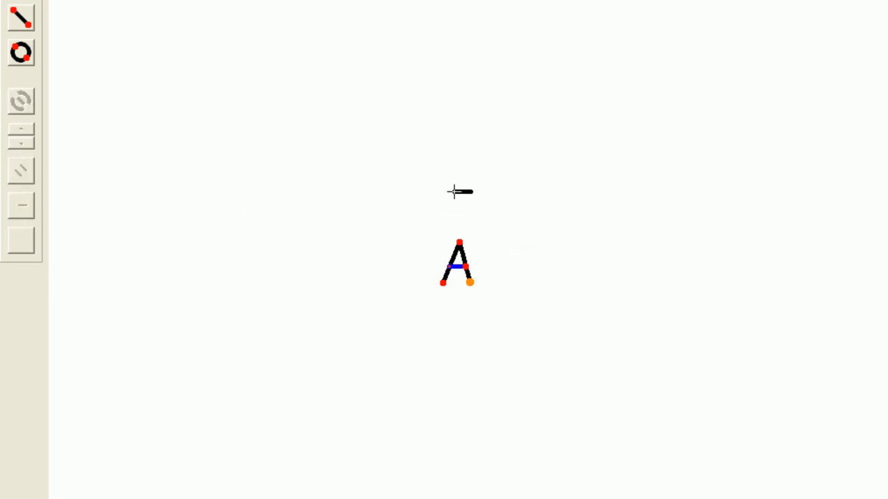
{"action": "left_click", "coordinate": [464, 241]}
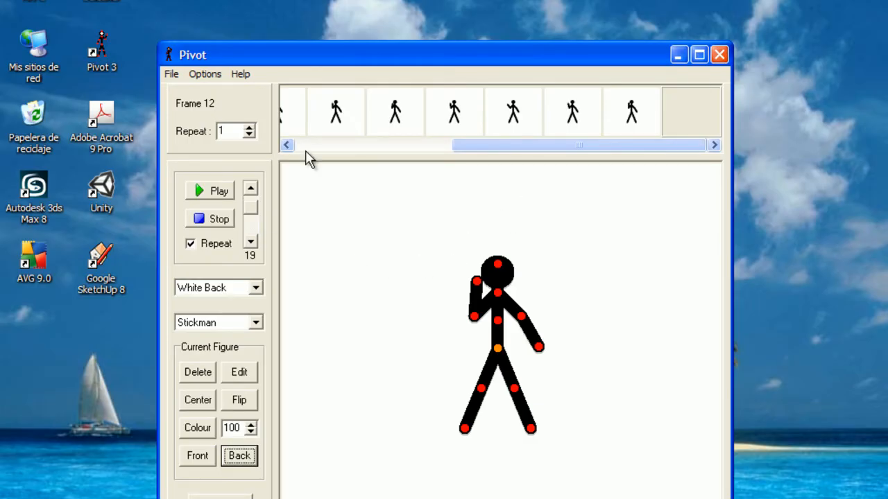
Delete the top stroke and draw a circle head rising from the A's apex
{"action": "left_click", "coordinate": [170, 75]}
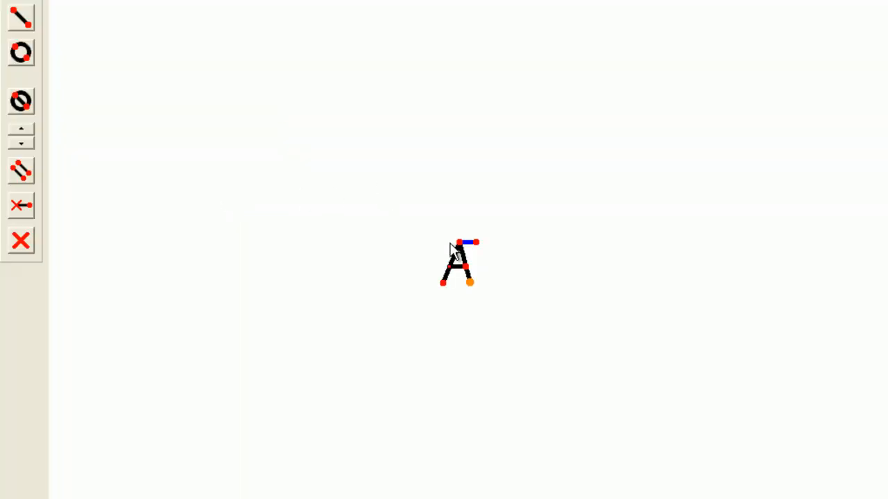
{"action": "left_click", "coordinate": [23, 235]}
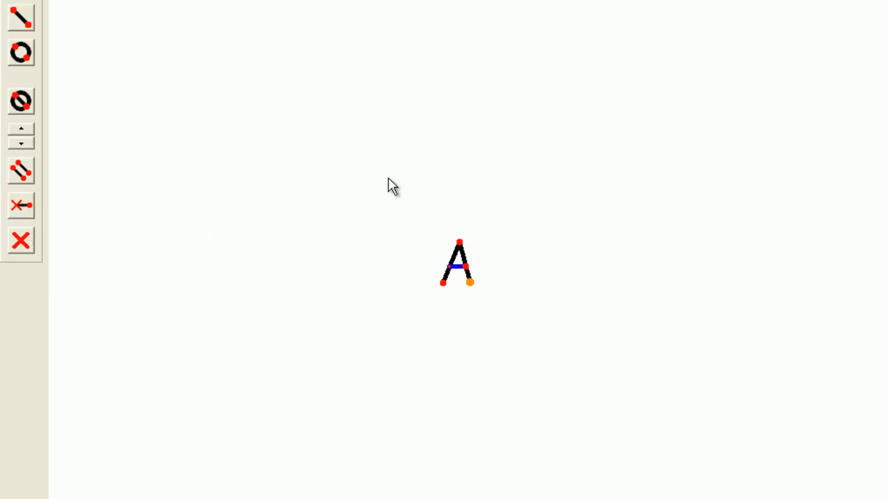
{"action": "left_click", "coordinate": [23, 54]}
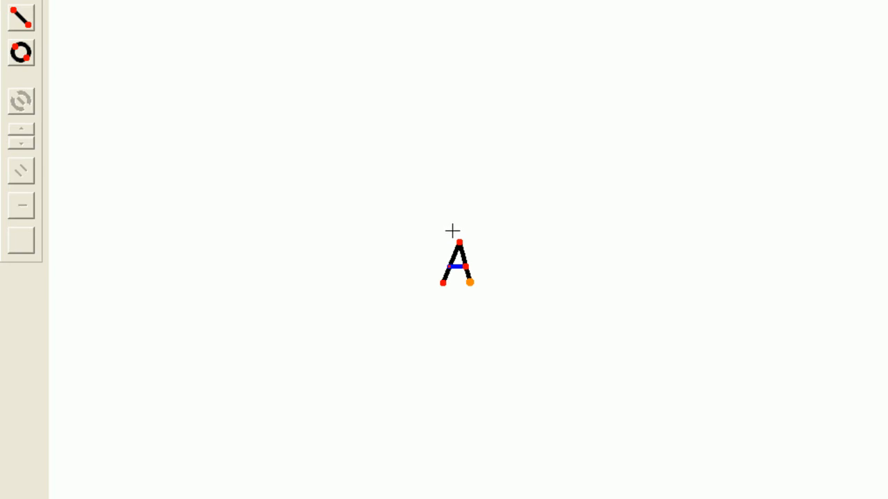
{"action": "left_click_drag", "start_coordinate": [460, 243], "coordinate": [464, 152]}
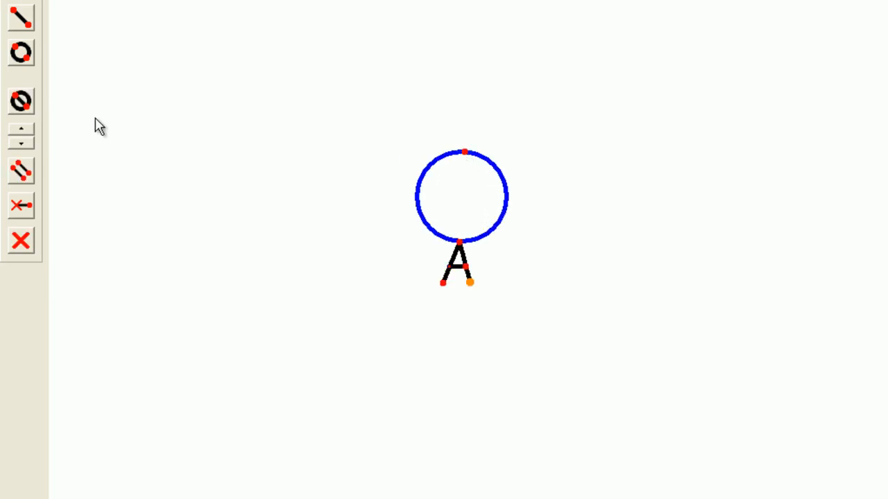
{"action": "left_click", "coordinate": [21, 103]}
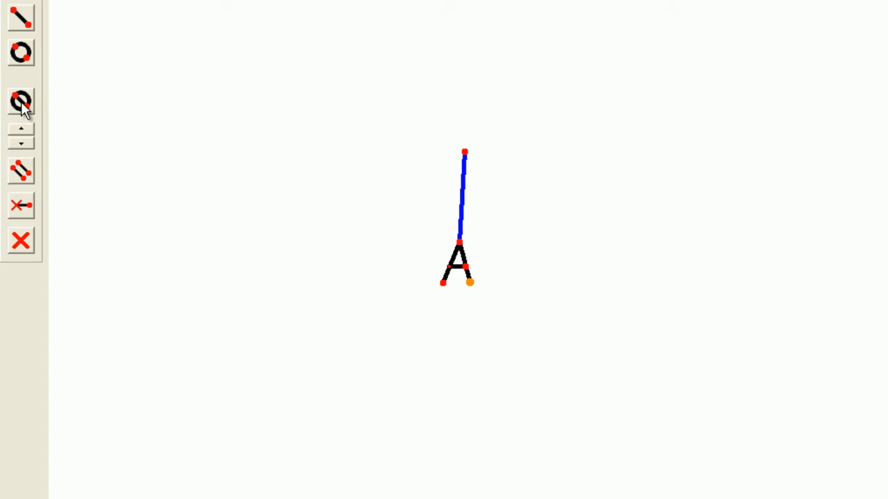
{"action": "left_click", "coordinate": [21, 102]}
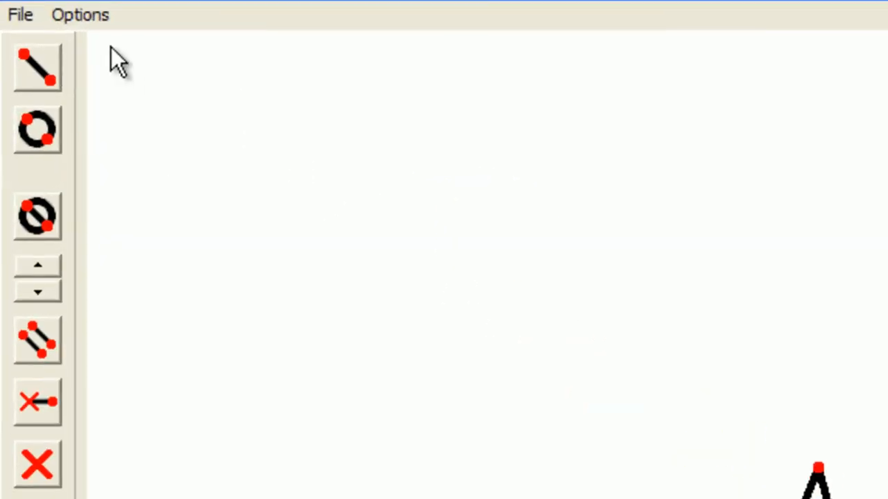
Save the new letter A figure type under the name 'a' as a.stk
{"action": "left_click", "coordinate": [23, 14]}
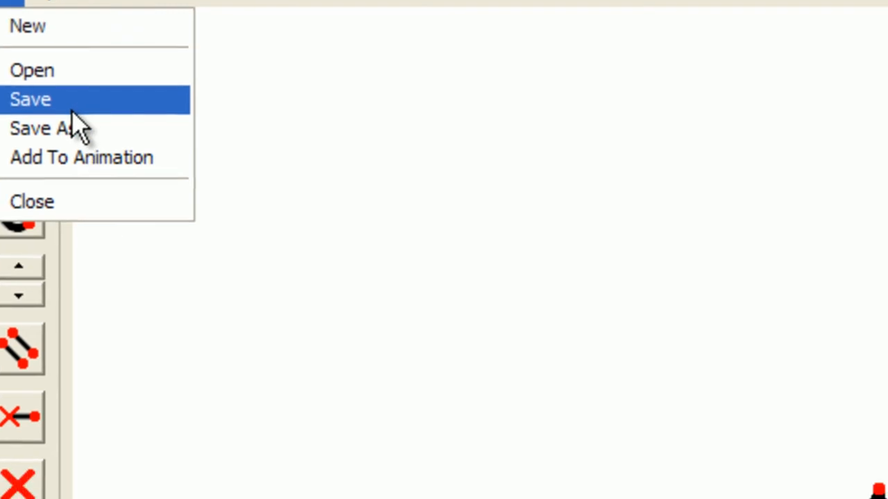
{"action": "left_click", "coordinate": [73, 110]}
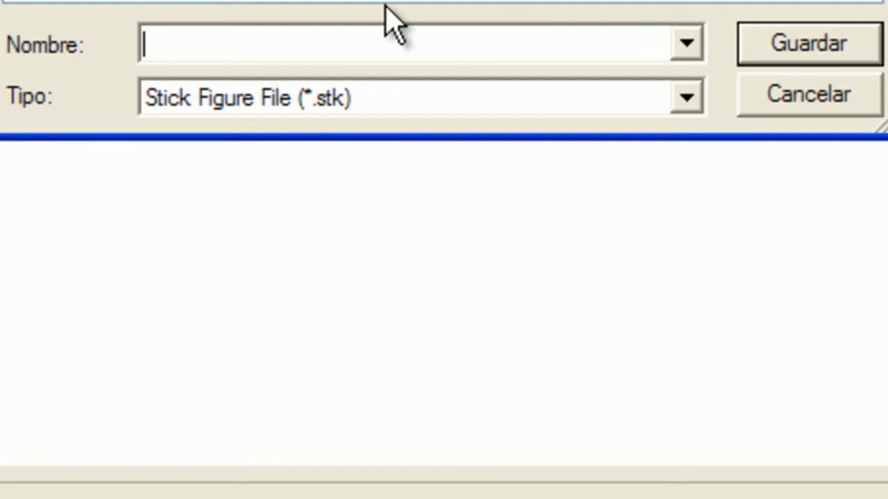
{"action": "type", "text": "a"}
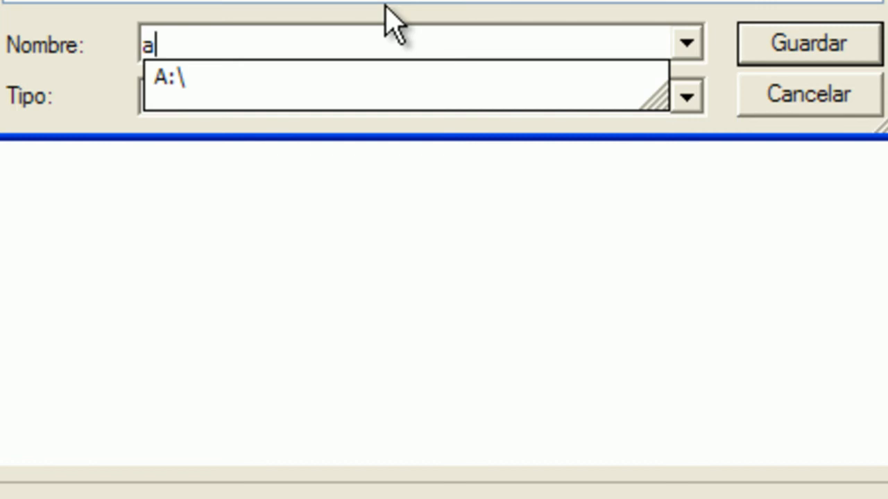
{"action": "left_click", "coordinate": [778, 42]}
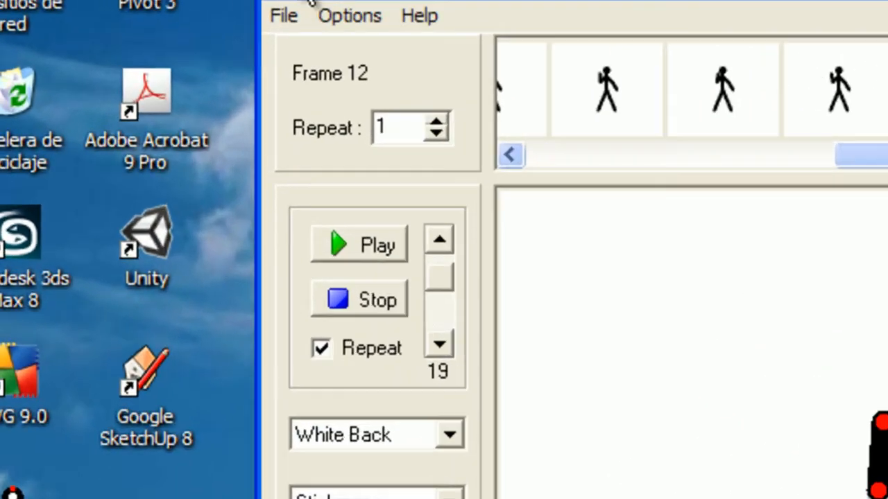
Load the a.stk figure type into the current frame
{"action": "left_click", "coordinate": [159, 9]}
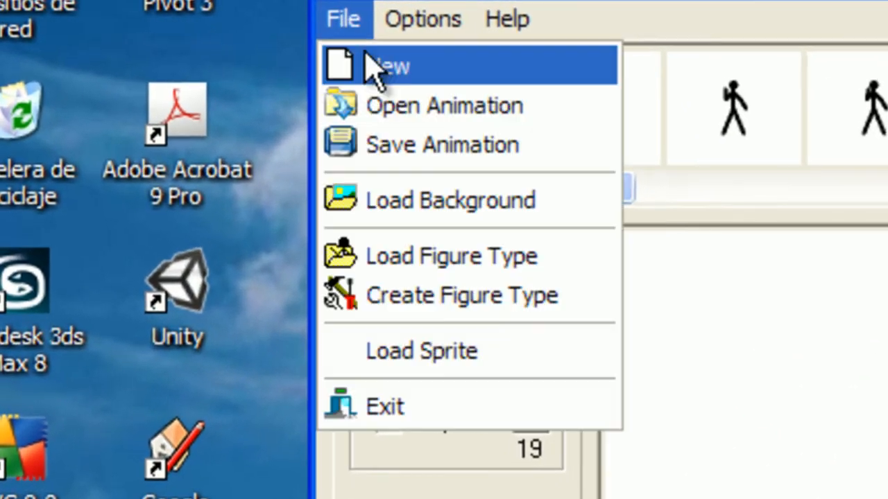
{"action": "left_click", "coordinate": [467, 256]}
{"action": "double_click", "coordinate": [686, 244]}
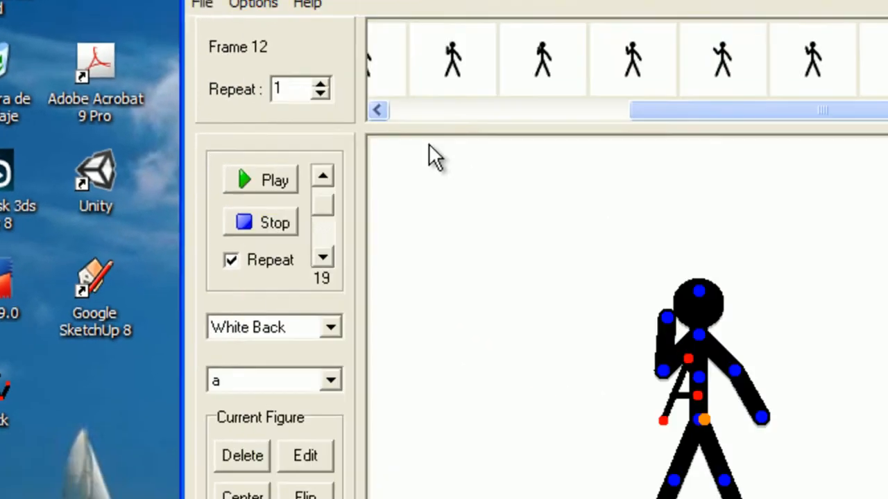
Move the A figure to the upper left beside the stickman, tilting its top slightly left
{"action": "left_click_drag", "start_coordinate": [507, 303], "coordinate": [434, 316]}
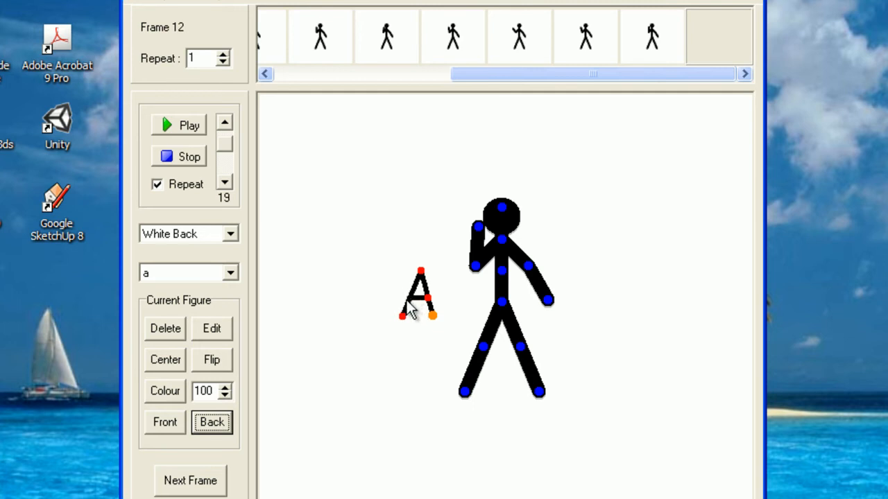
{"action": "mouse_move", "coordinate": [402, 316]}
{"action": "left_mouse_down"}
{"action": "mouse_move", "coordinate": [406, 301]}
{"action": "mouse_move", "coordinate": [396, 287]}
{"action": "mouse_move", "coordinate": [406, 314]}
{"action": "left_mouse_up"}
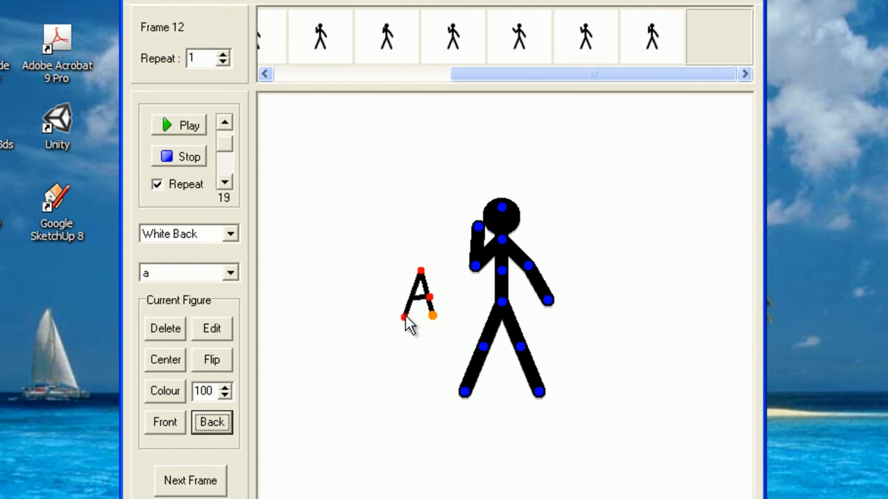
{"action": "mouse_move", "coordinate": [414, 271]}
{"action": "left_mouse_down"}
{"action": "mouse_move", "coordinate": [421, 284]}
{"action": "mouse_move", "coordinate": [420, 271]}
{"action": "left_mouse_up"}
{"action": "left_click_drag", "start_coordinate": [433, 316], "coordinate": [380, 193]}
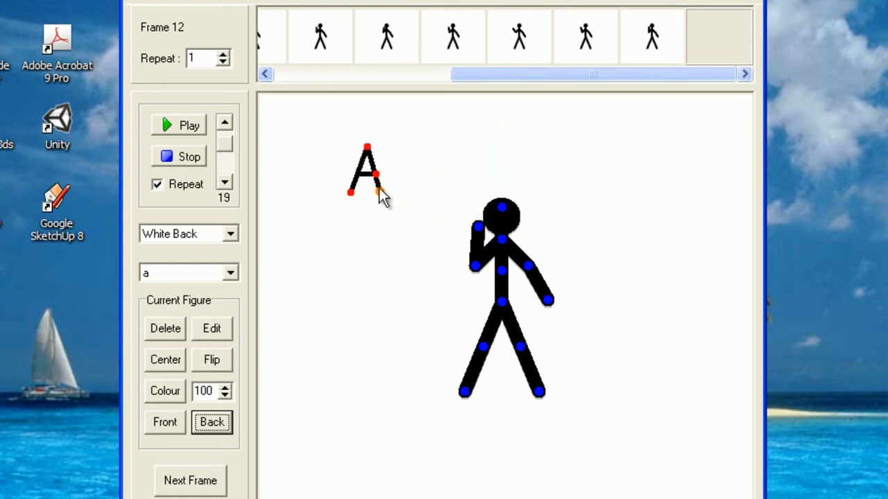
Colour the A figure green
{"action": "left_click", "coordinate": [170, 391]}
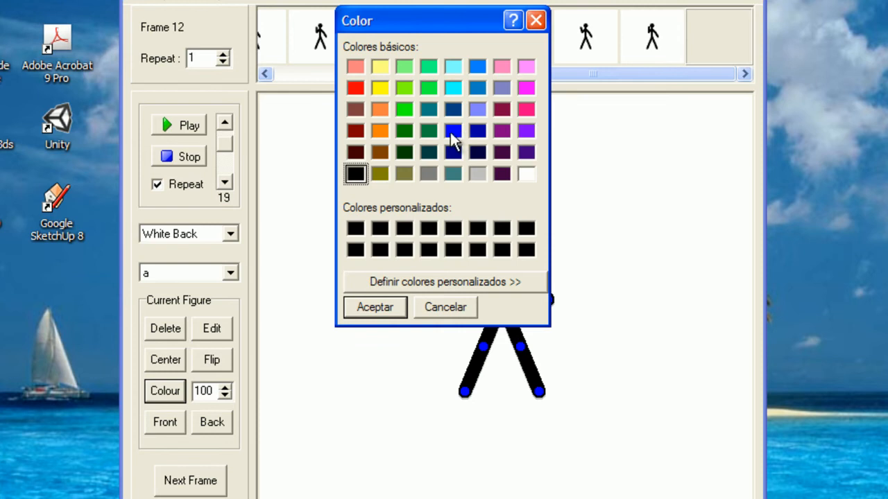
{"action": "left_click", "coordinate": [423, 86]}
{"action": "left_click", "coordinate": [374, 309]}
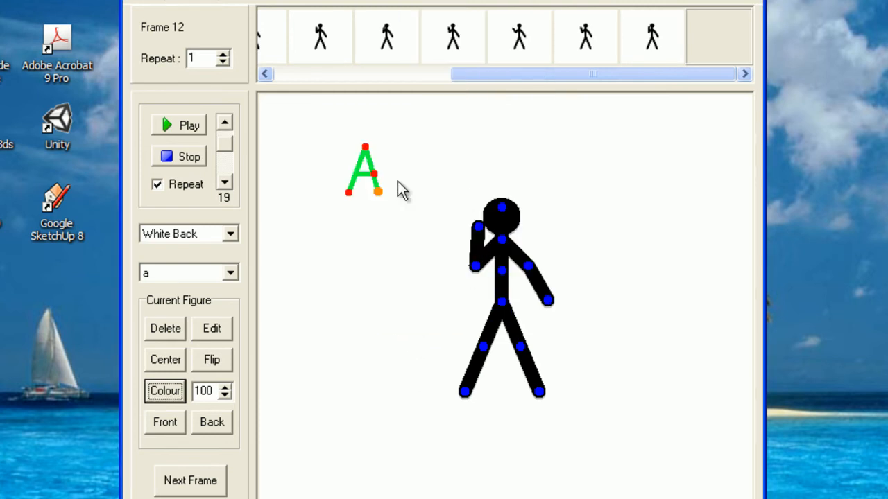
Place the green A on the stickman's head, with the stickman brought in front of it
{"action": "left_click_drag", "start_coordinate": [379, 200], "coordinate": [494, 223]}
{"action": "left_click", "coordinate": [502, 301]}
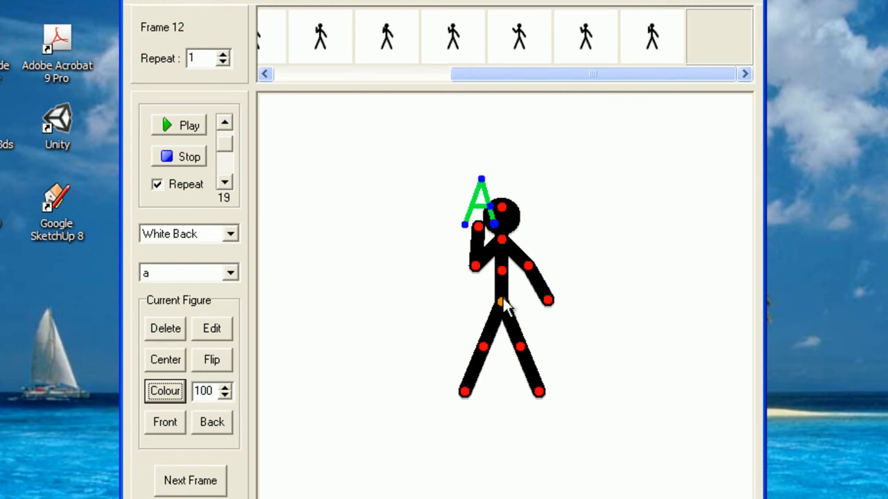
{"action": "left_click", "coordinate": [167, 421]}
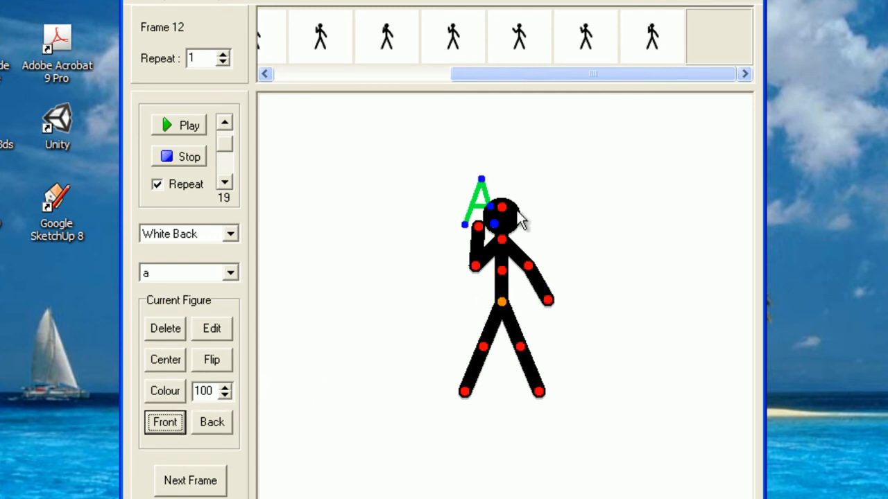
{"action": "mouse_move", "coordinate": [494, 224]}
{"action": "left_mouse_down"}
{"action": "mouse_move", "coordinate": [530, 208]}
{"action": "mouse_move", "coordinate": [501, 223]}
{"action": "left_mouse_up"}
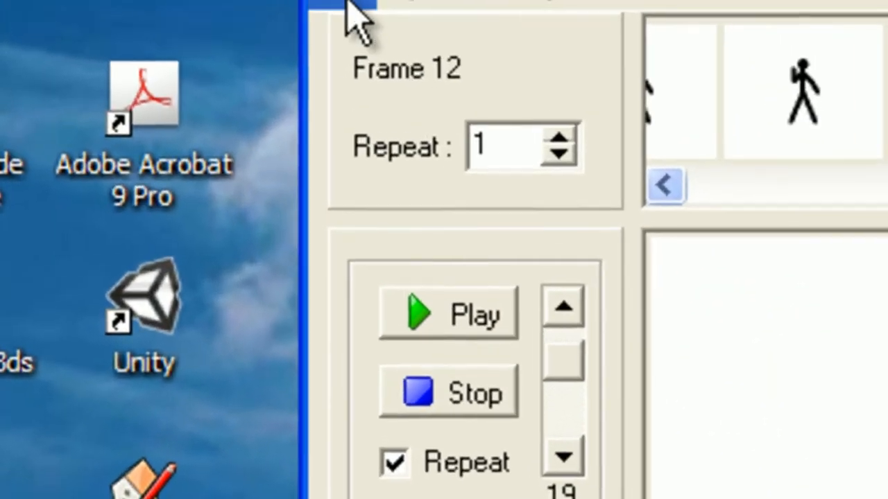
{"action": "left_click", "coordinate": [139, 2]}
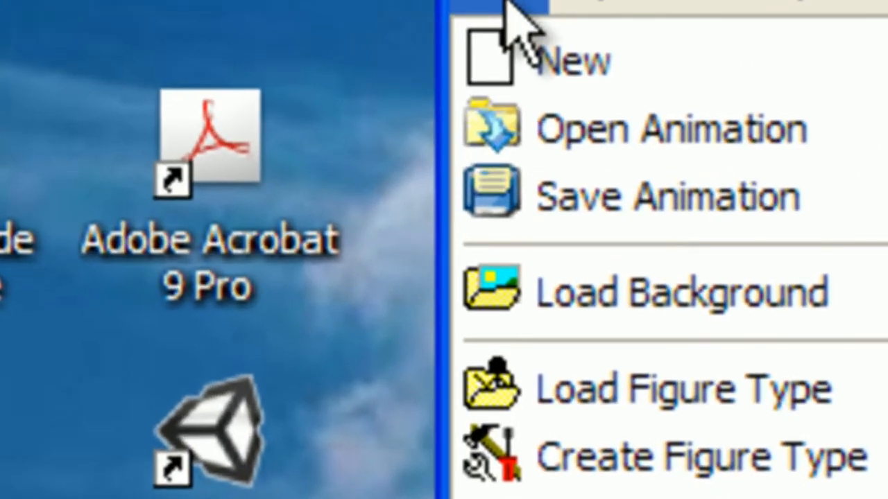
Load the yellow 'The Joke' loudspeaker image as background and move the stickman to the top left
{"action": "left_click", "coordinate": [563, 194]}
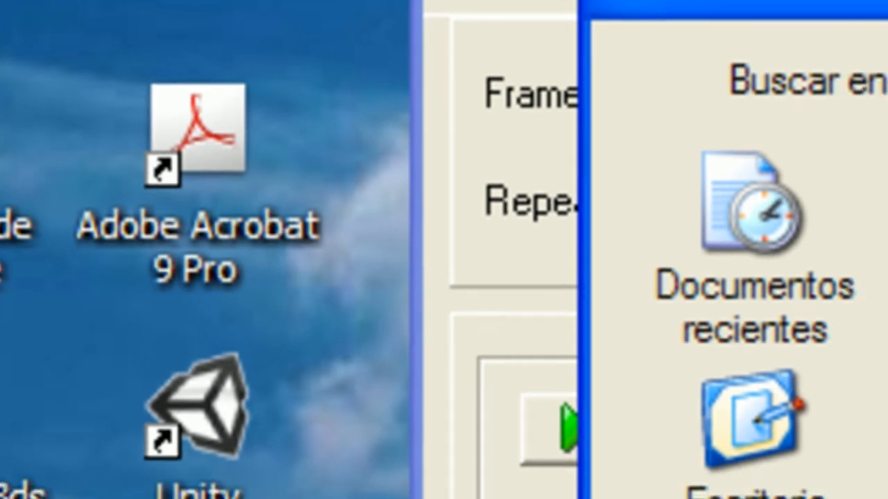
{"action": "double_click", "coordinate": [615, 340]}
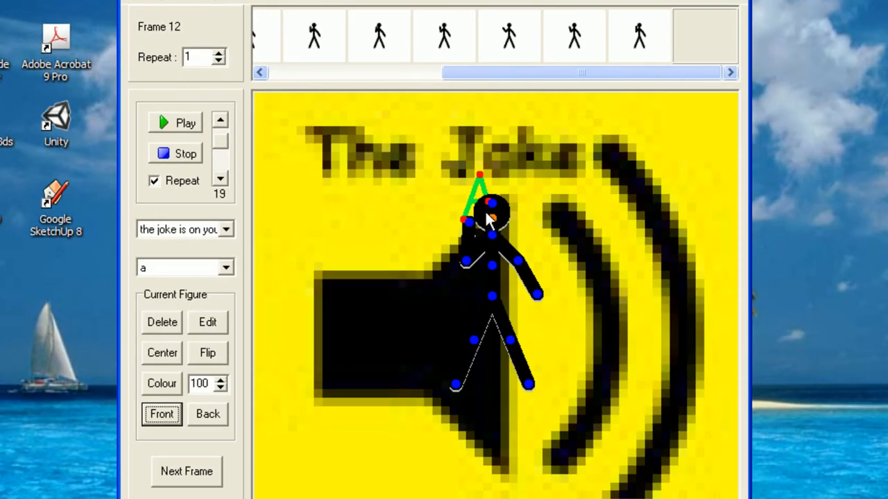
{"action": "left_click_drag", "start_coordinate": [524, 90], "coordinate": [645, 87]}
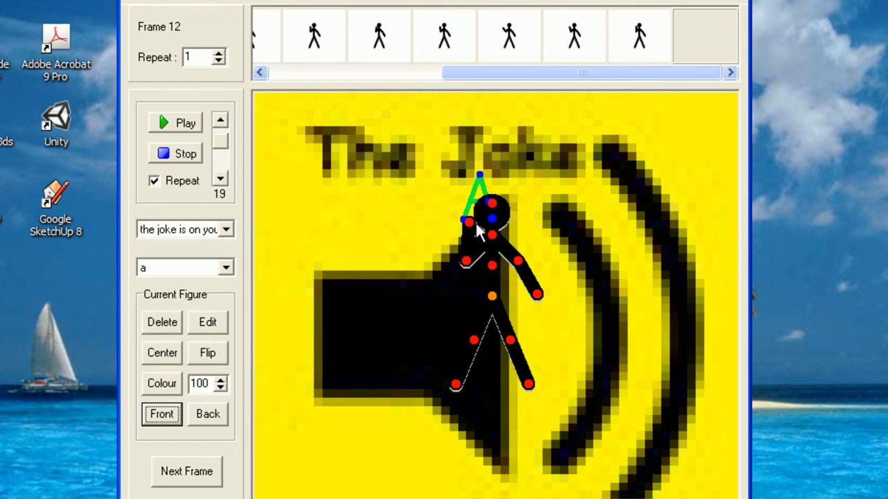
{"action": "left_click_drag", "start_coordinate": [503, 301], "coordinate": [372, 178]}
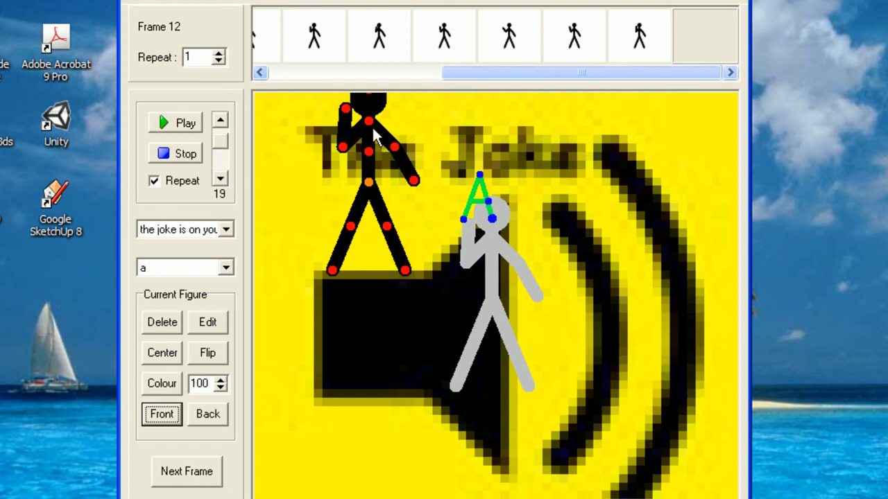
Resize the stickman to 50, delete the green A and its figure type, and stand him on the speaker
{"action": "left_click_drag", "start_coordinate": [212, 383], "coordinate": [190, 383]}
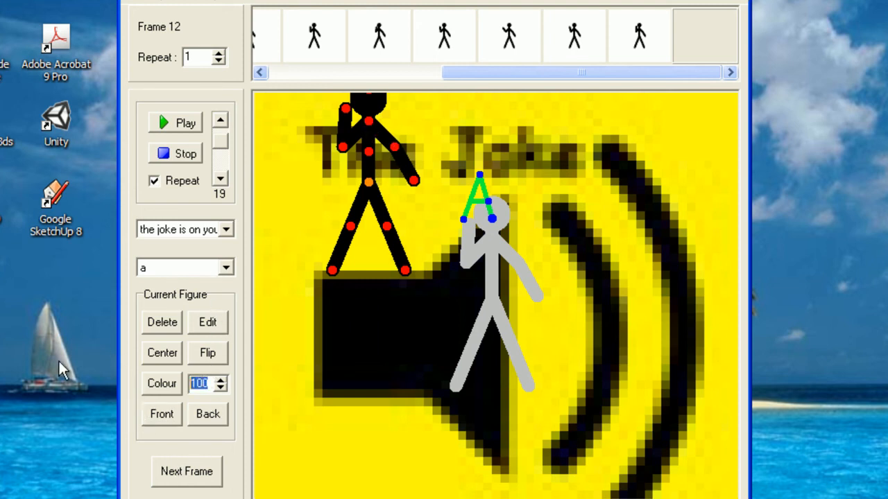
{"action": "type", "text": "50"}
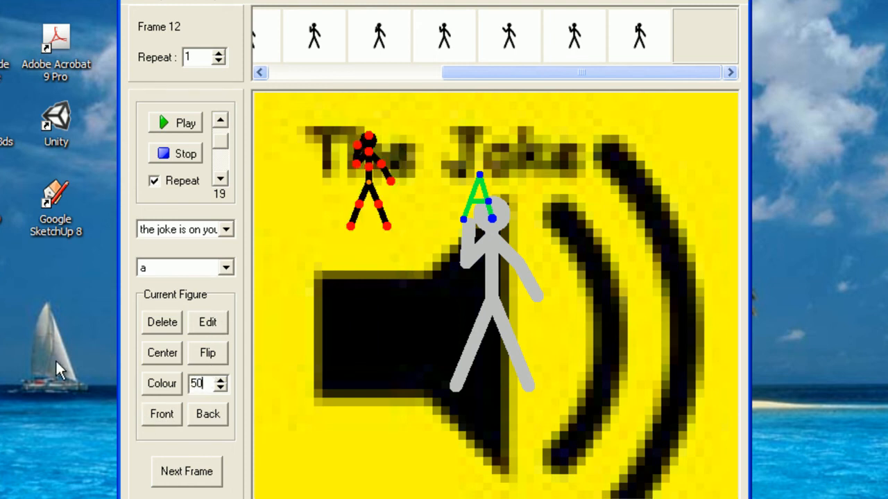
{"action": "left_click", "coordinate": [492, 221]}
{"action": "left_click", "coordinate": [163, 323]}
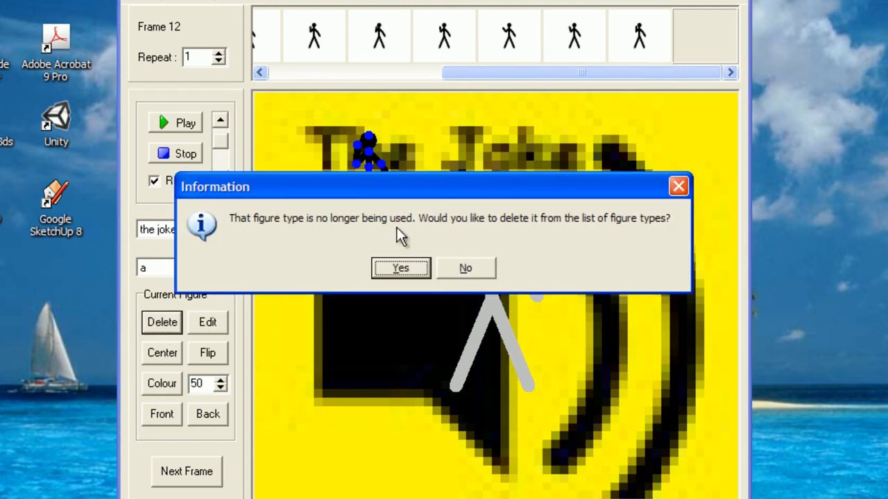
{"action": "left_click", "coordinate": [401, 268]}
{"action": "left_click_drag", "start_coordinate": [375, 186], "coordinate": [372, 229]}
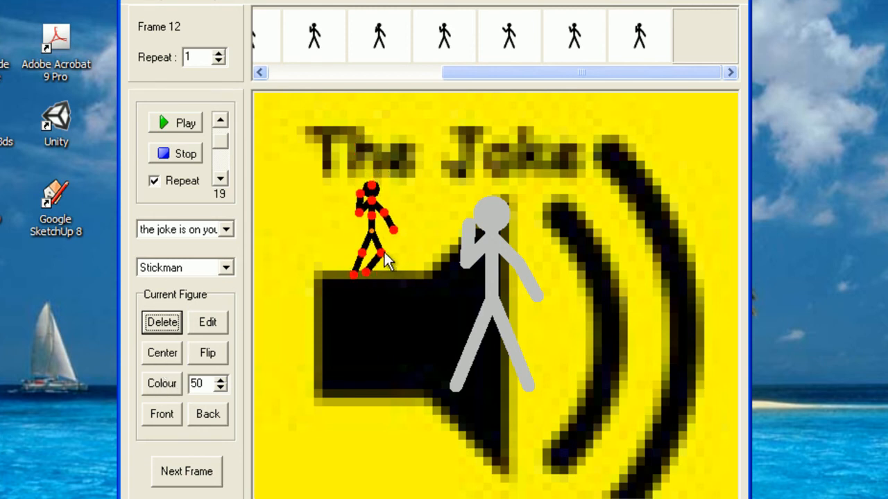
{"action": "left_click_drag", "start_coordinate": [395, 244], "coordinate": [386, 254]}
Reapply the yellow joke speaker background to the frame
{"action": "left_click", "coordinate": [226, 230]}
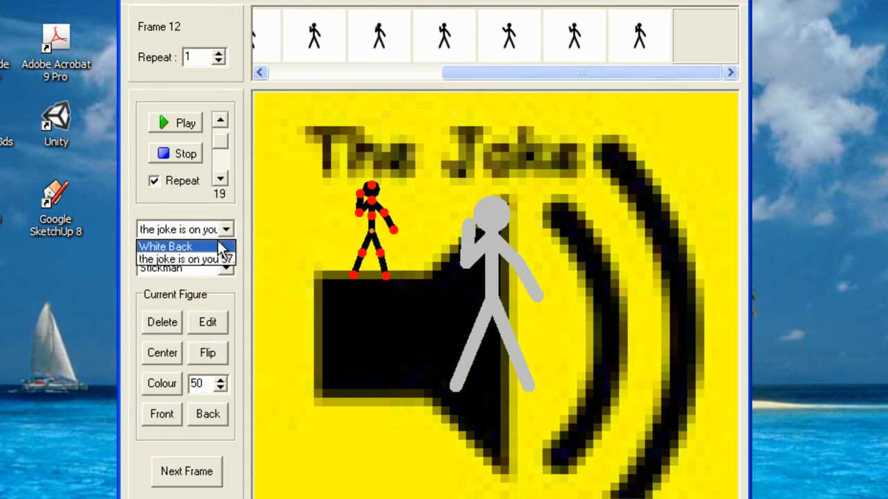
{"action": "left_click", "coordinate": [222, 247]}
{"action": "left_click", "coordinate": [228, 230]}
{"action": "left_click", "coordinate": [223, 259]}
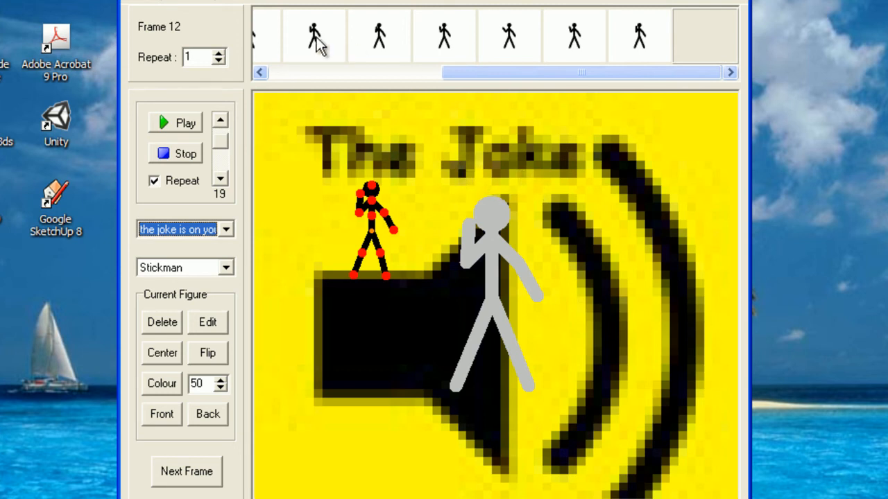
{"action": "left_click_drag", "start_coordinate": [514, 73], "coordinate": [296, 56]}
{"action": "left_click_drag", "start_coordinate": [534, 72], "coordinate": [692, 46]}
Add two more frames to reach frame 14 and preview the animation with Play and Stop
{"action": "left_click", "coordinate": [187, 471]}
{"action": "left_click", "coordinate": [187, 471]}
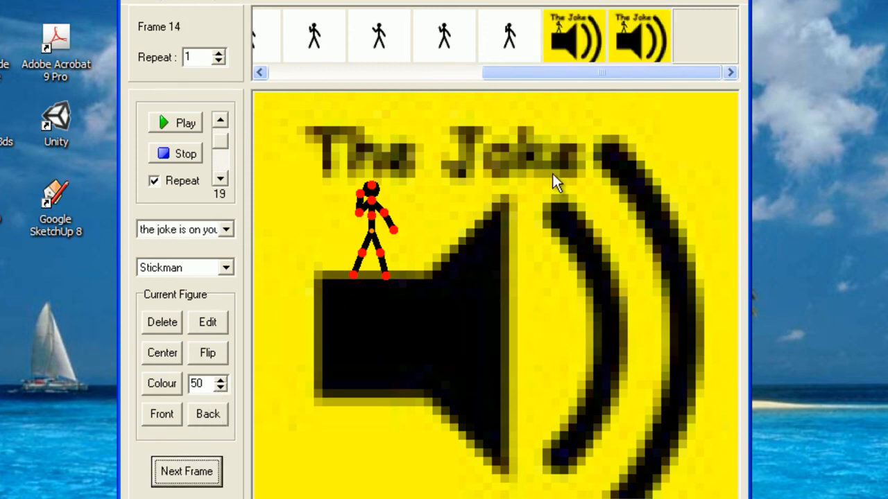
{"action": "left_click", "coordinate": [173, 122]}
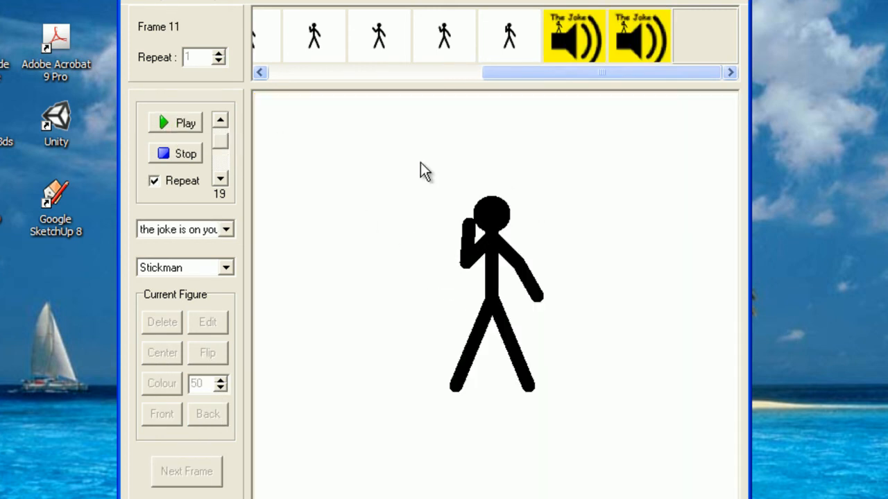
{"action": "left_click", "coordinate": [167, 158]}
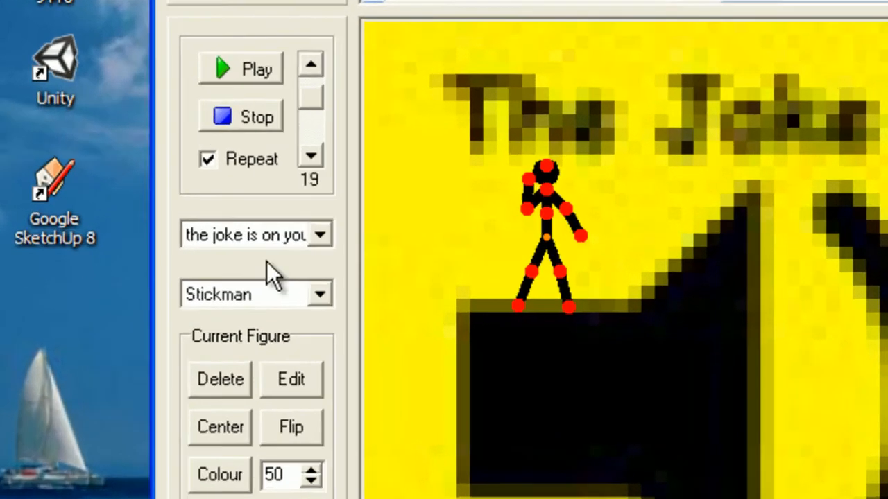
{"action": "left_click", "coordinate": [319, 237]}
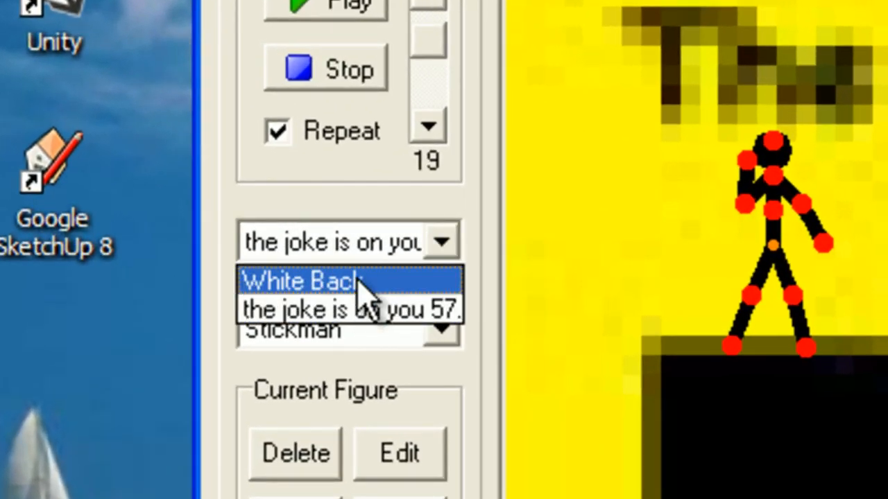
Choose White Back in the background list so the stickman stands on plain white
{"action": "left_click", "coordinate": [434, 239]}
{"action": "left_click", "coordinate": [434, 240]}
{"action": "left_click", "coordinate": [414, 279]}
{"action": "left_click", "coordinate": [441, 243]}
{"action": "left_click", "coordinate": [416, 311]}
{"action": "left_click", "coordinate": [437, 251]}
{"action": "left_click", "coordinate": [415, 281]}
{"action": "left_click", "coordinate": [419, 332]}
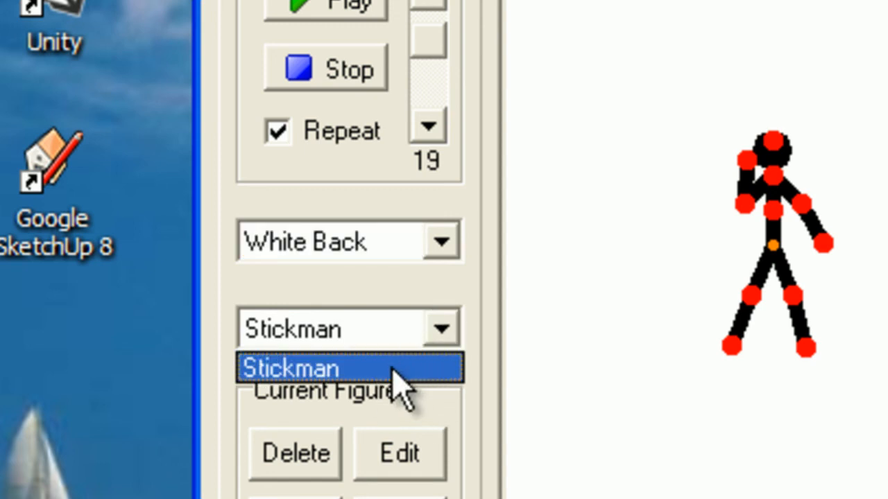
{"action": "left_click", "coordinate": [439, 325]}
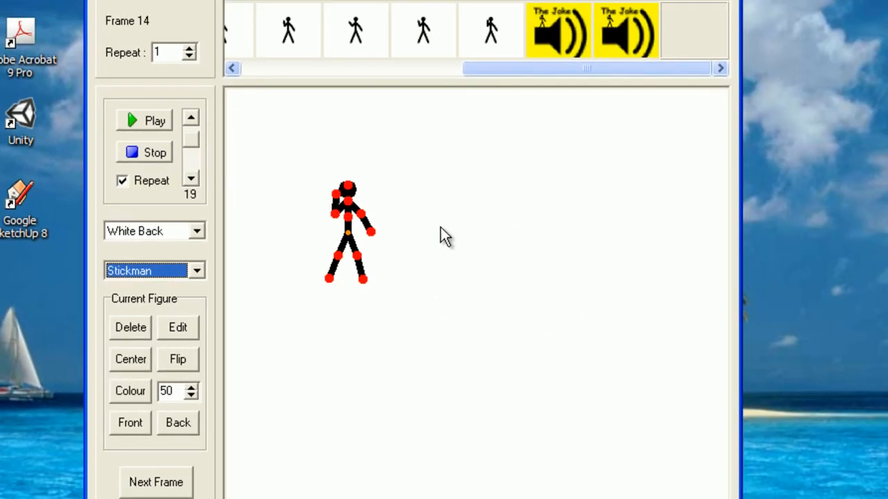
{"action": "left_click", "coordinate": [105, 3]}
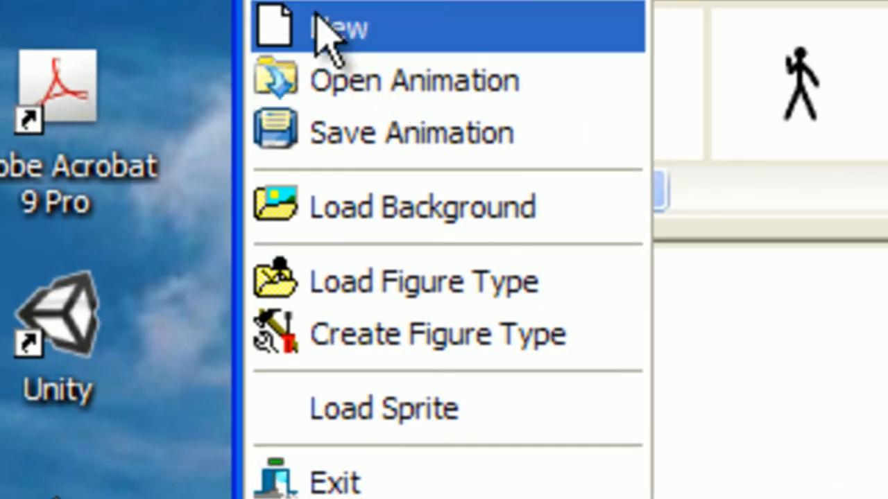
Export the animation to Escritorio as Animated GIF 'stick', accepting the 50% resize Gif Options
{"action": "left_click", "coordinate": [413, 131]}
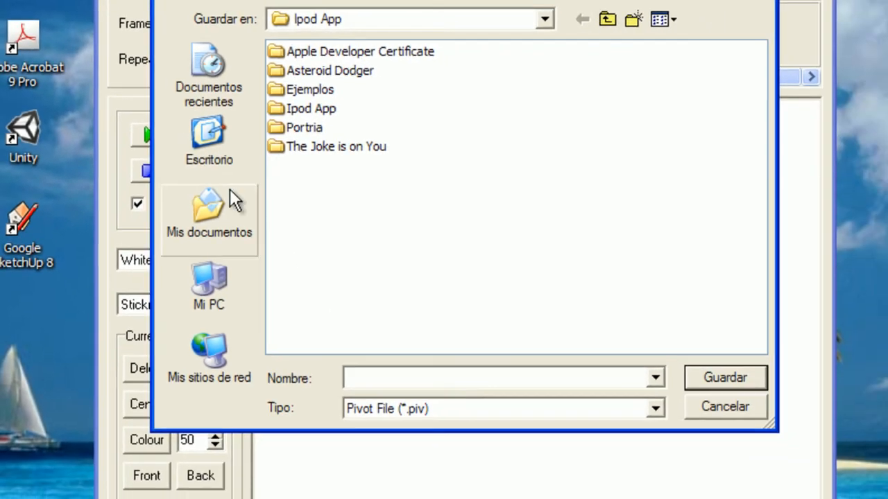
{"action": "left_click", "coordinate": [513, 333]}
{"action": "left_click", "coordinate": [420, 412]}
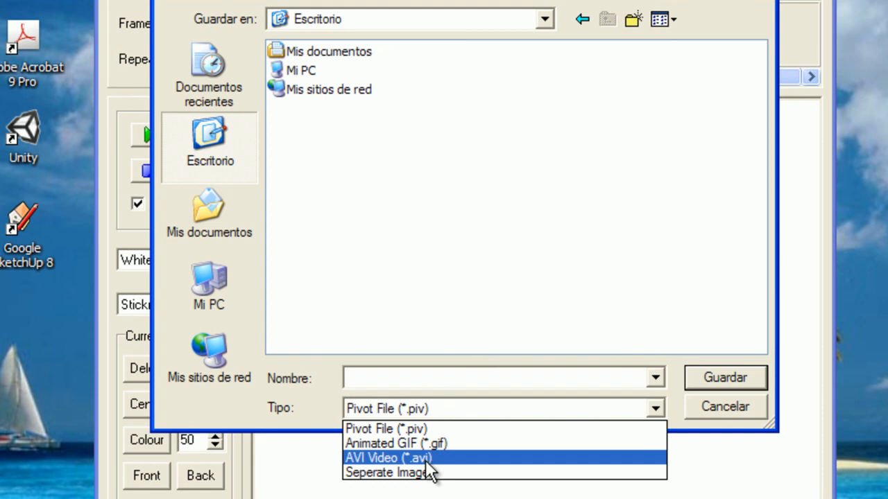
{"action": "left_click", "coordinate": [456, 441]}
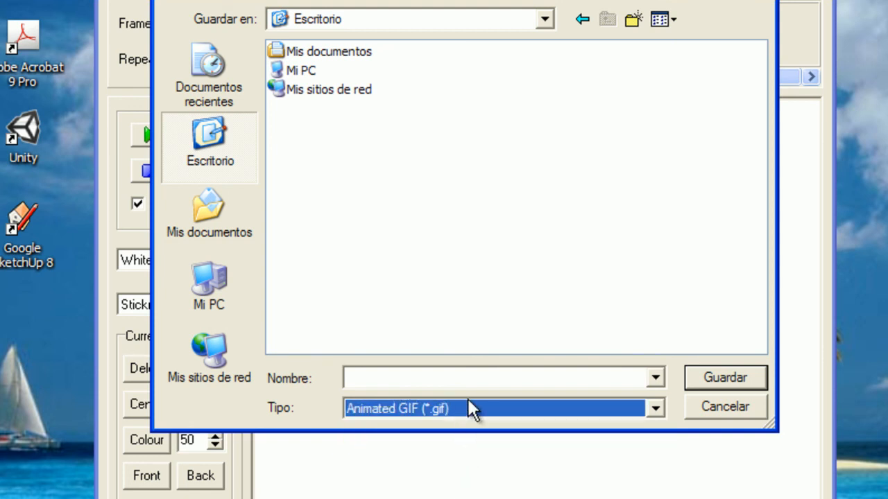
{"action": "left_click", "coordinate": [442, 380]}
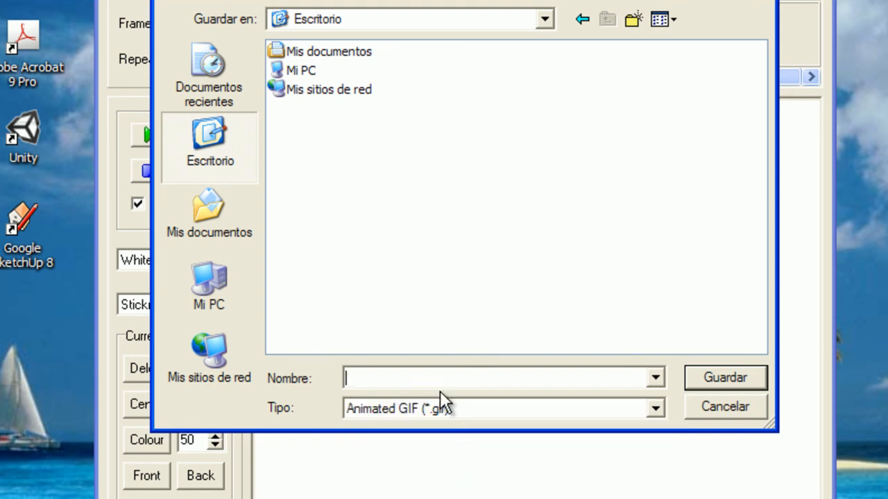
{"action": "type", "text": "stick"}
{"action": "left_click", "coordinate": [737, 378]}
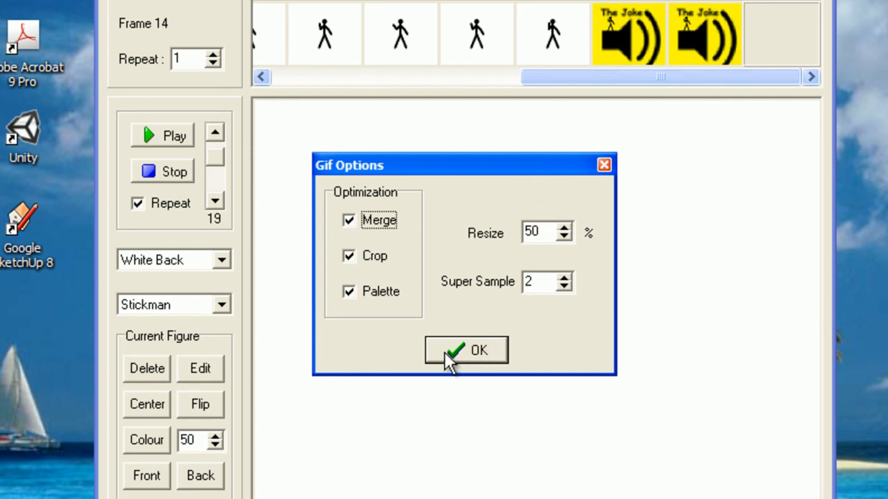
{"action": "left_click", "coordinate": [463, 349]}
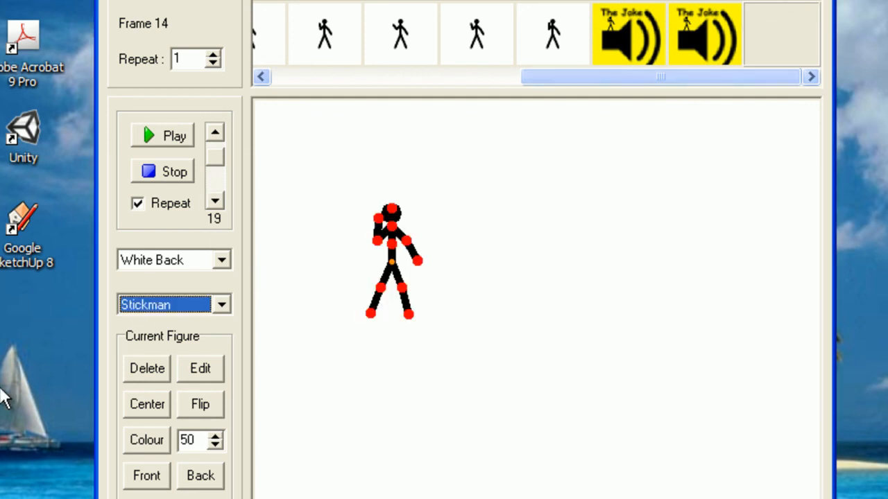
Exit Pivot, answering the save-project prompt, and open stick.gif from the desktop
{"action": "key", "text": "alt+F4"}
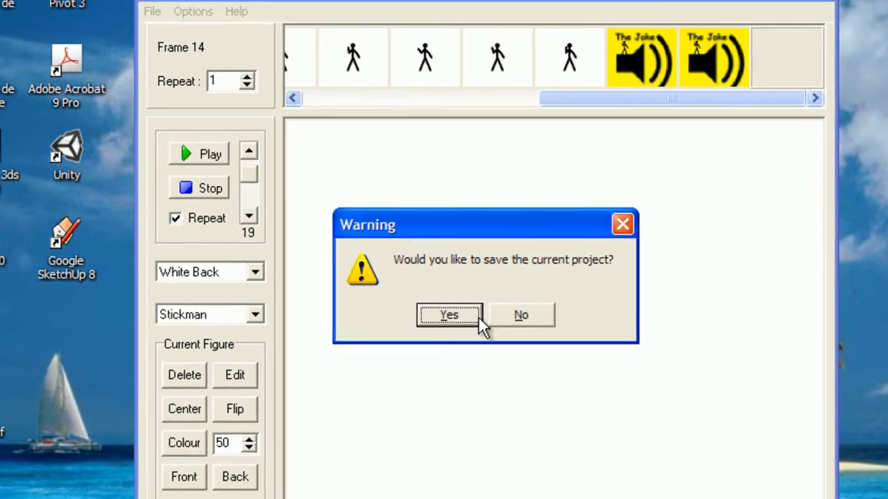
{"action": "left_click", "coordinate": [487, 307]}
{"action": "double_click", "coordinate": [24, 408]}
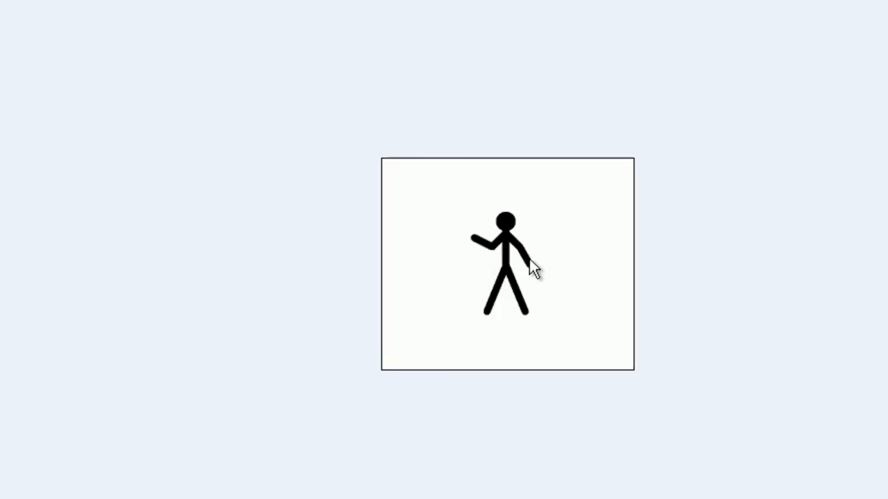
Close and reopen stick.gif in the viewer, then relaunch Pivot 3 from its desktop shortcut
{"action": "key", "text": "alt+F4"}
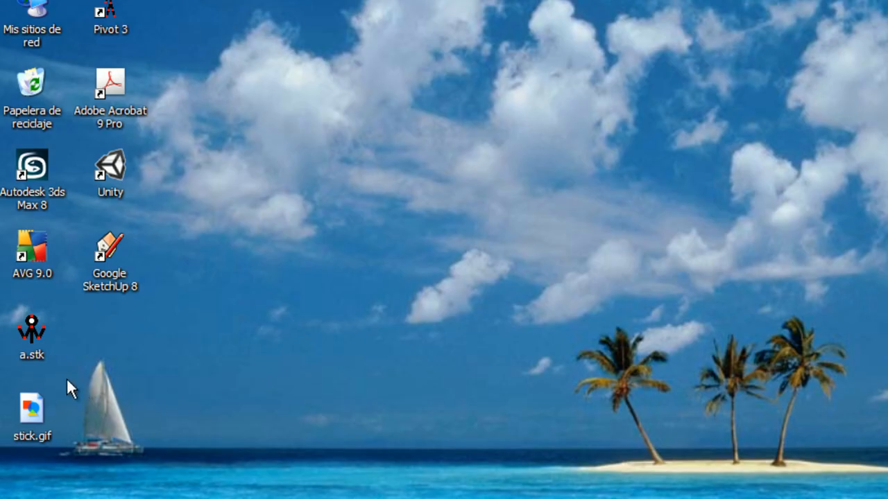
{"action": "double_click", "coordinate": [28, 403]}
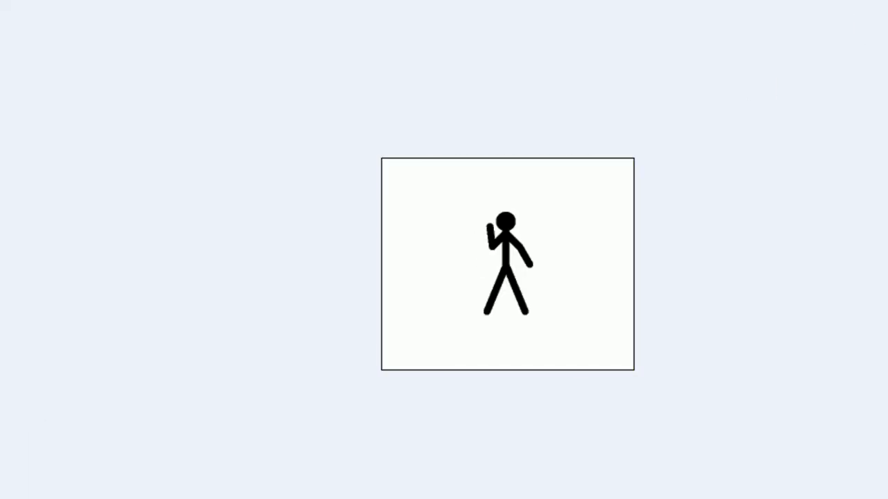
{"action": "key", "text": "alt+F4"}
{"action": "double_click", "coordinate": [111, 15]}
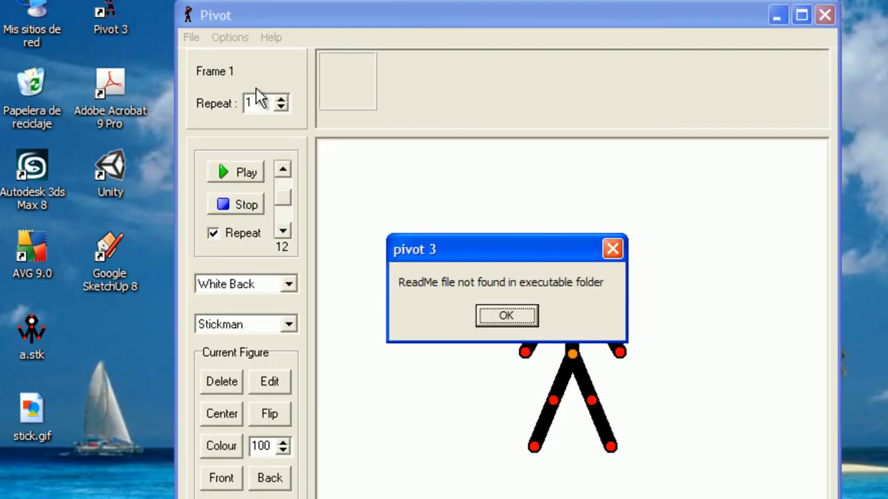
Dismiss the ReadMe message and add frames, shifting the stickman further left in each
{"action": "left_click", "coordinate": [505, 317]}
{"action": "left_click", "coordinate": [233, 496]}
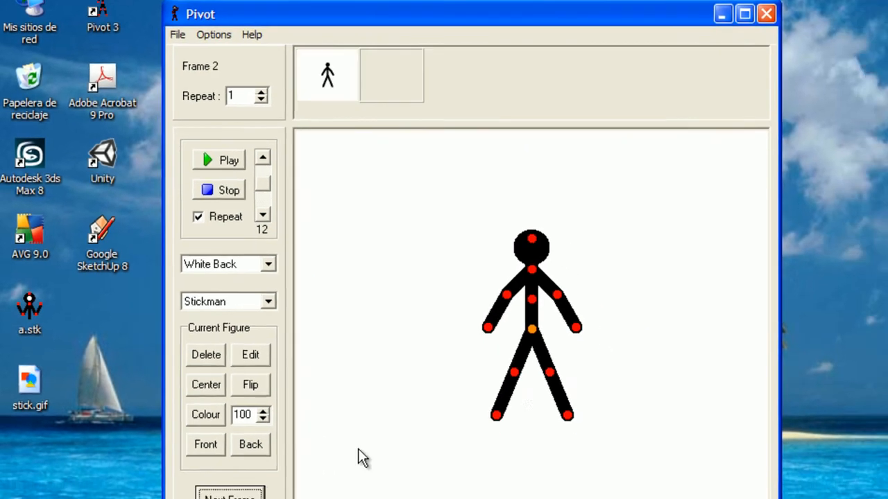
{"action": "left_click_drag", "start_coordinate": [571, 353], "coordinate": [552, 356]}
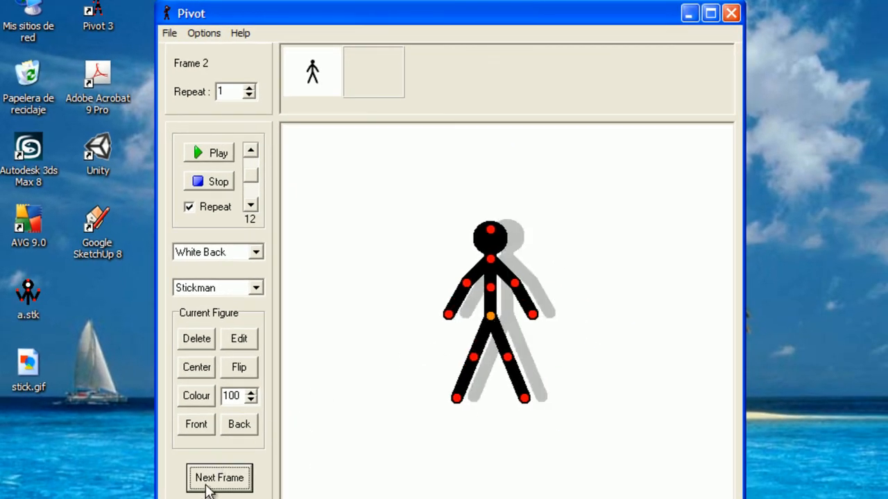
{"action": "left_click", "coordinate": [206, 489]}
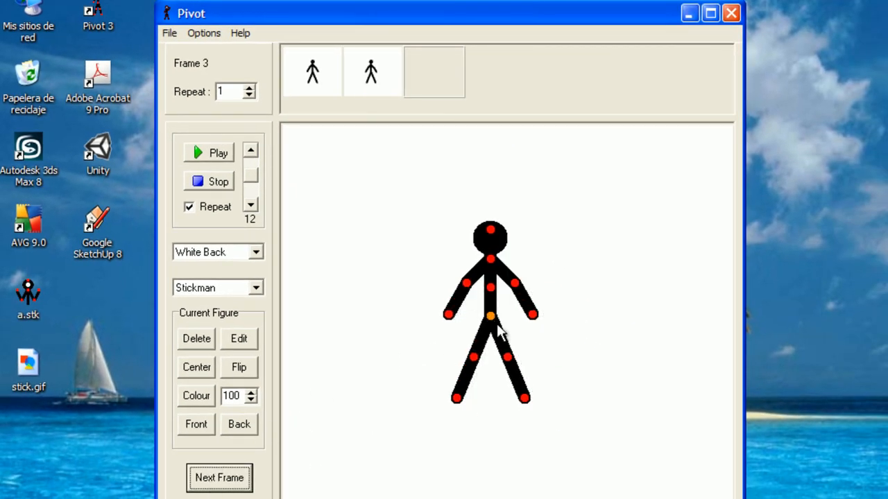
{"action": "left_click_drag", "start_coordinate": [489, 316], "coordinate": [475, 316]}
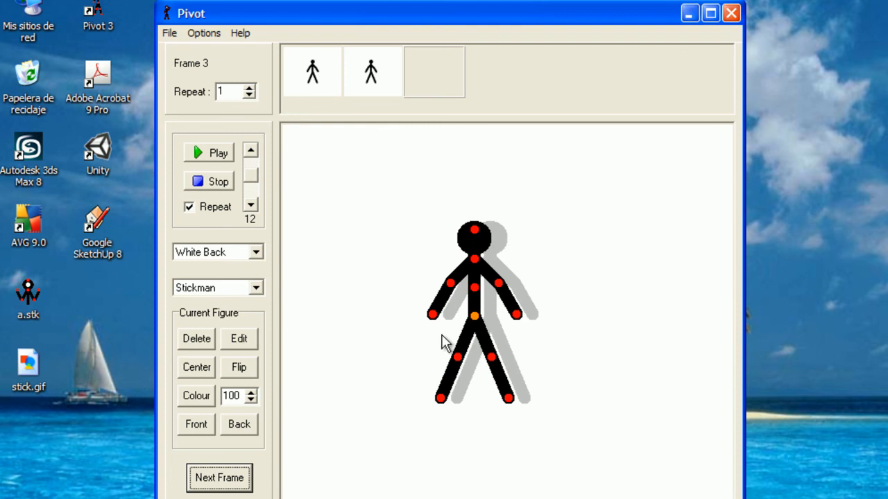
{"action": "left_click", "coordinate": [248, 466]}
{"action": "left_click_drag", "start_coordinate": [472, 317], "coordinate": [431, 317]}
Add two more frames and raise the playback speed slider to 33
{"action": "left_click", "coordinate": [209, 480]}
{"action": "left_click", "coordinate": [227, 485]}
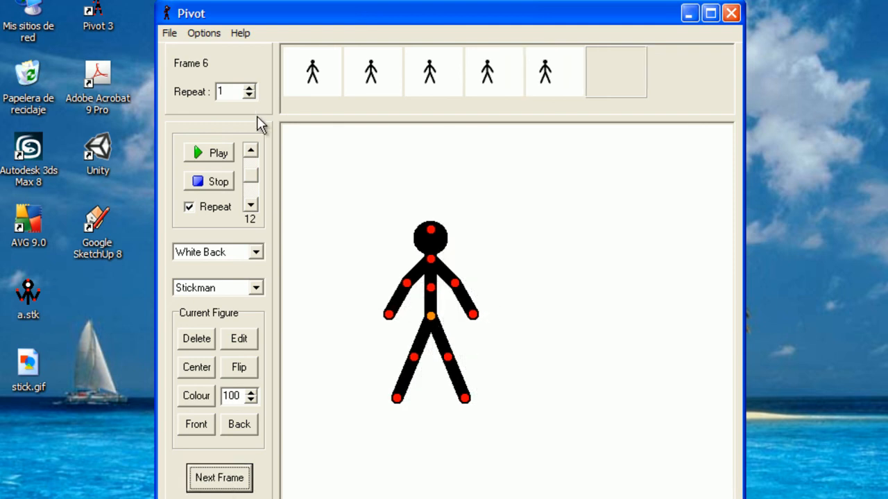
{"action": "left_click_drag", "start_coordinate": [250, 175], "coordinate": [245, 103]}
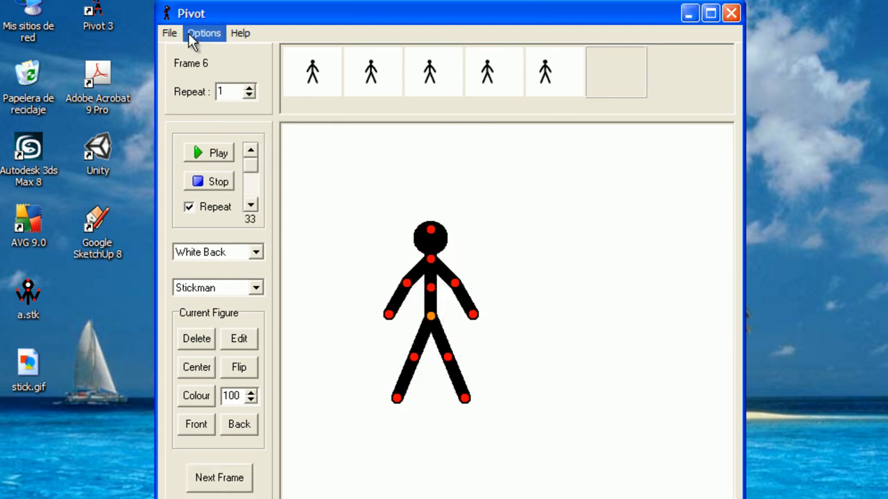
{"action": "left_click", "coordinate": [170, 35]}
{"action": "left_click", "coordinate": [170, 34]}
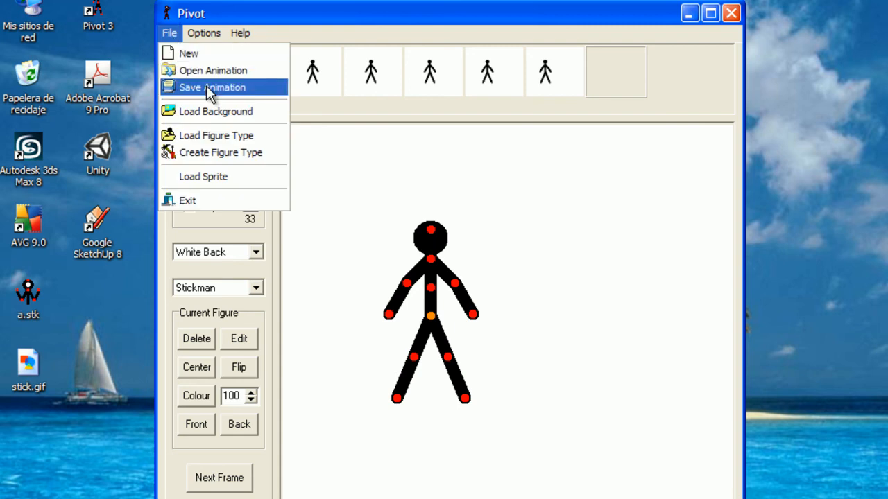
Export the animation as an Animated GIF, replacing stick.gif with the default GIF options
{"action": "left_click", "coordinate": [210, 91]}
{"action": "left_click", "coordinate": [387, 370]}
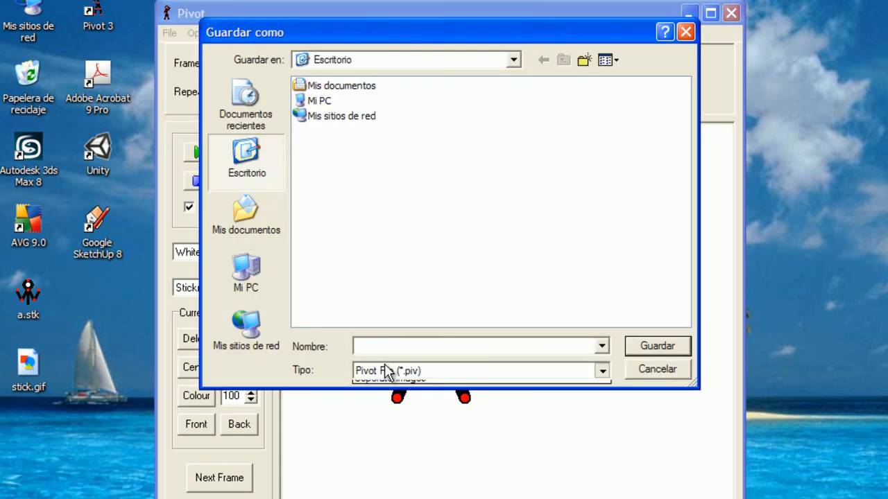
{"action": "left_click", "coordinate": [394, 398]}
{"action": "double_click", "coordinate": [324, 127]}
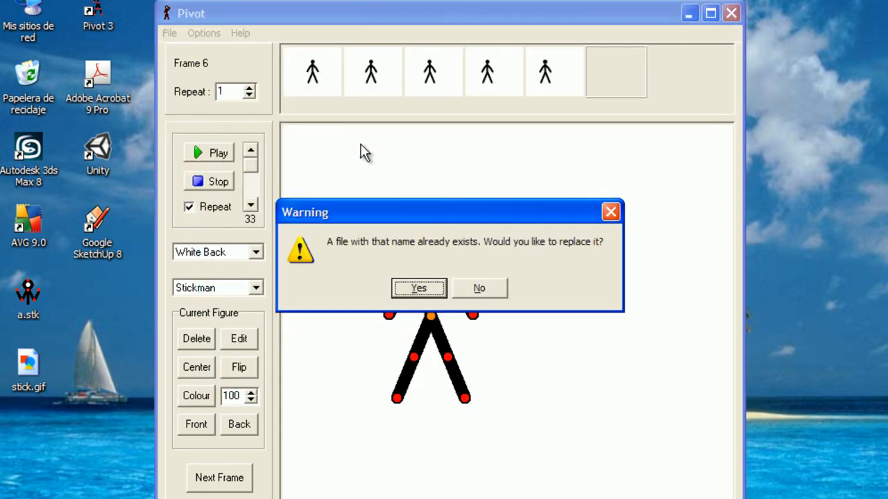
{"action": "left_click", "coordinate": [436, 288]}
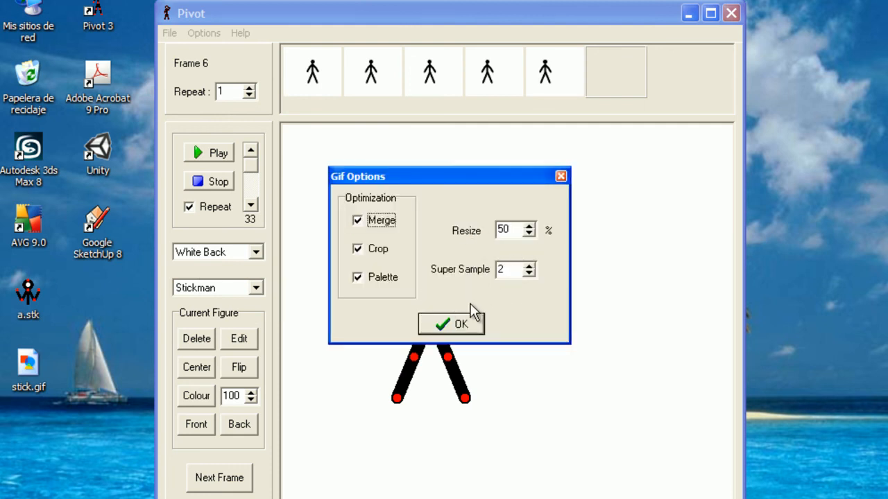
{"action": "left_click", "coordinate": [462, 323]}
Open the new stick.gif to check it, then close Pivot without saving the project
{"action": "double_click", "coordinate": [30, 366]}
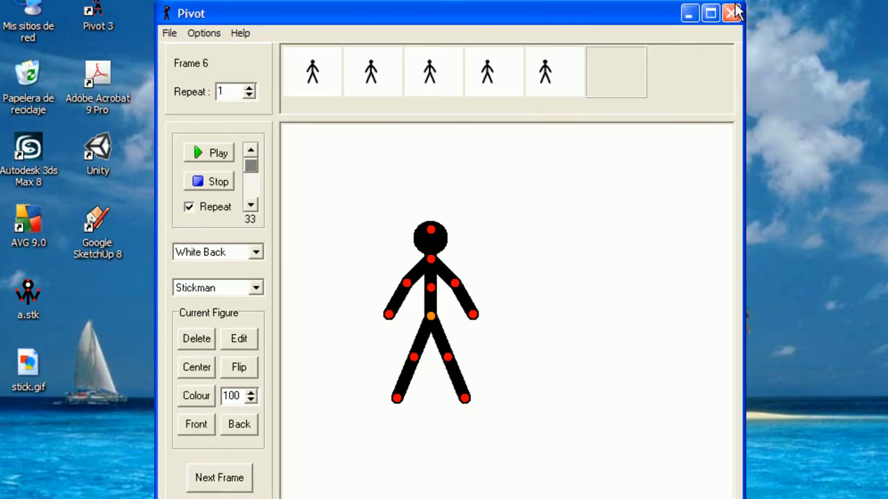
{"action": "left_click", "coordinate": [733, 11]}
{"action": "left_click", "coordinate": [496, 287]}
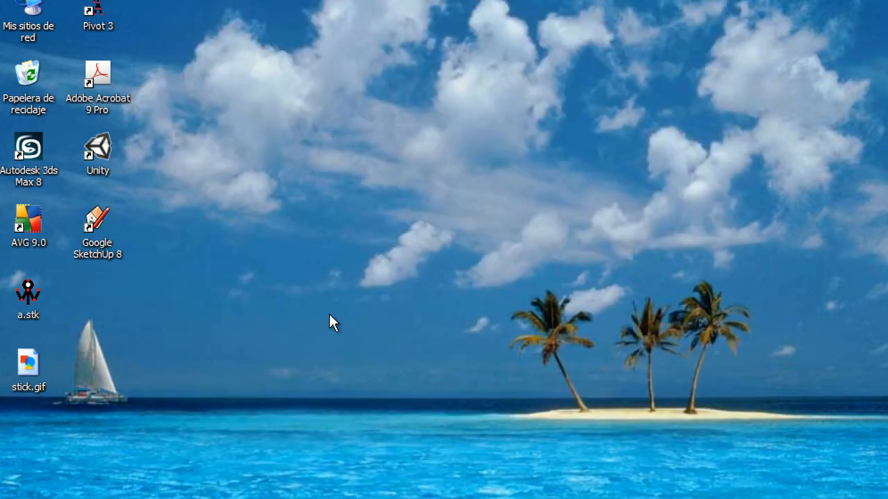